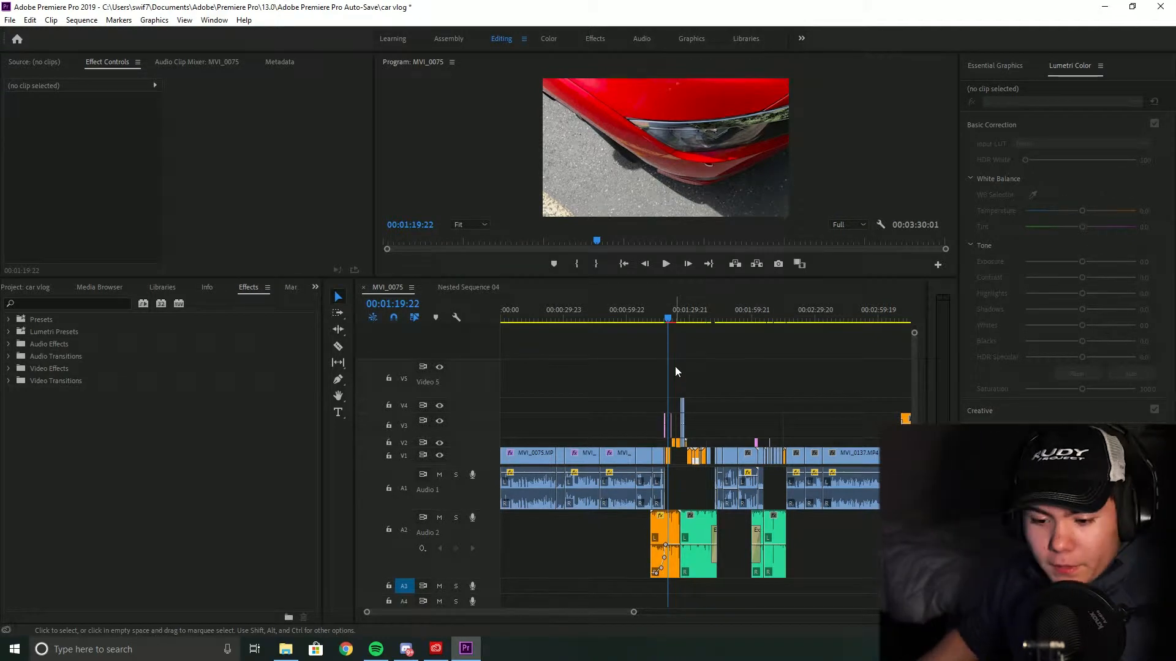
- Display the project's media clips and review the MVI_0075 sequence from its start through the first red-car B-roll shots
left_click(47, 286)
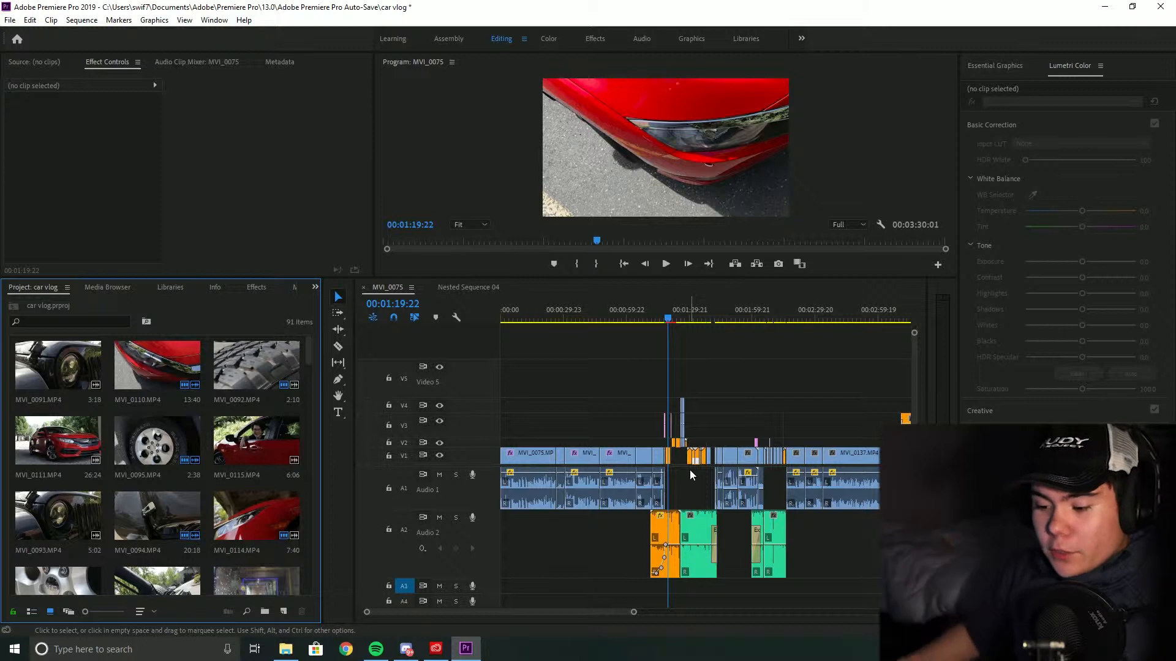
left_click_drag(665, 318, 496, 319)
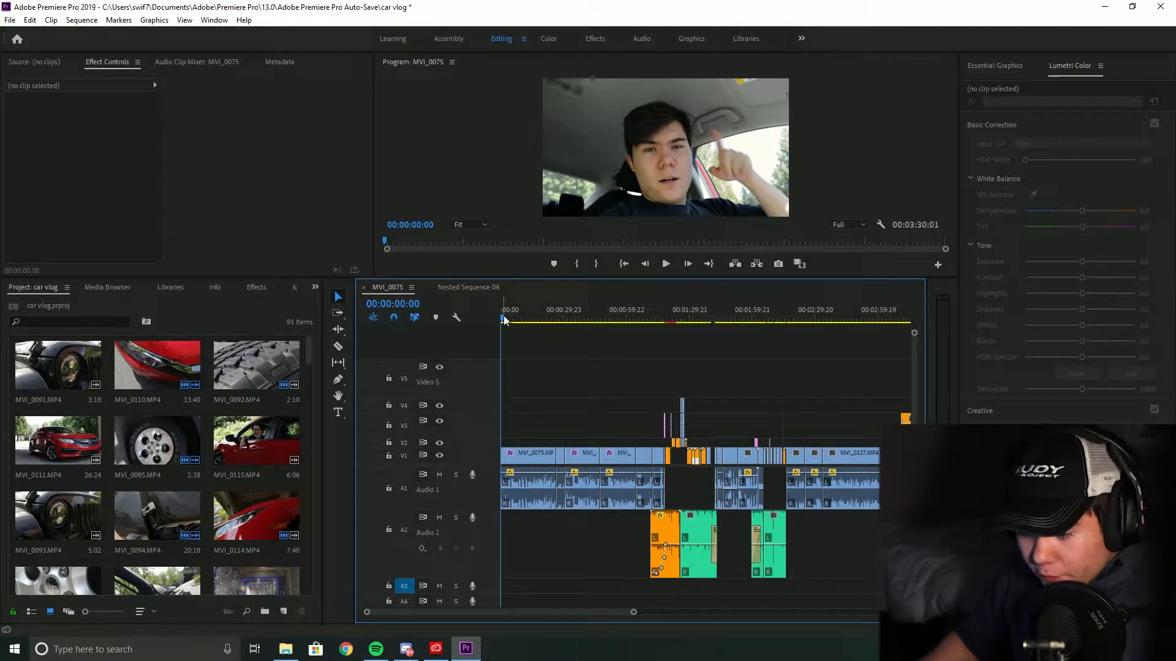
left_click_drag(504, 319, 601, 348)
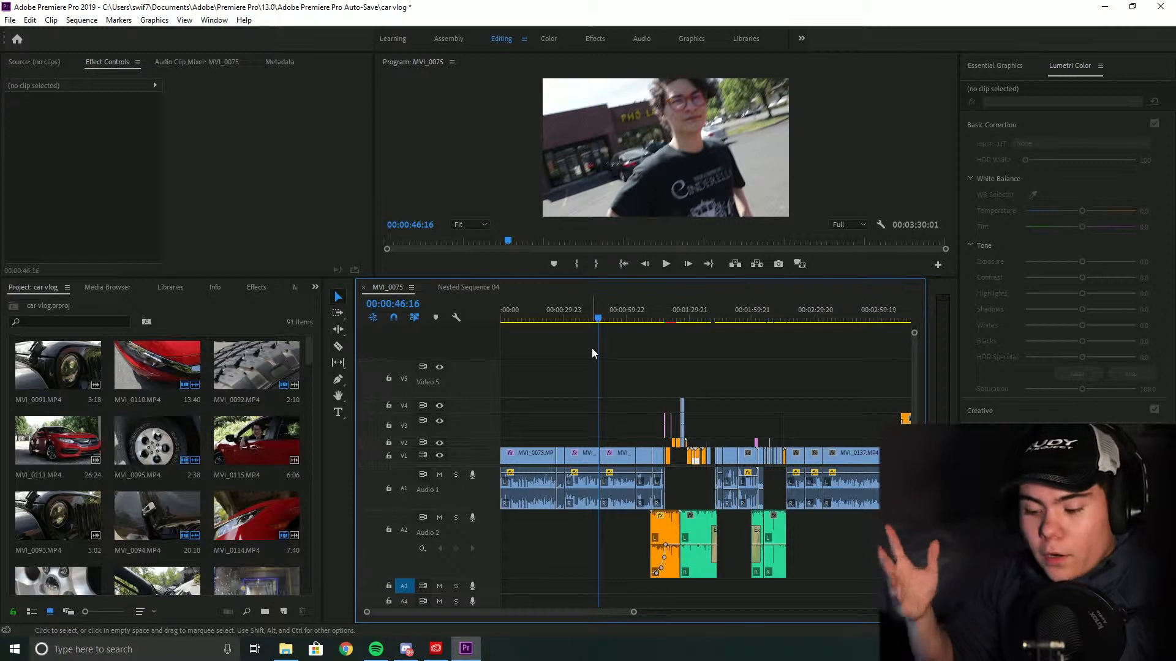
left_click_drag(599, 320, 655, 337)
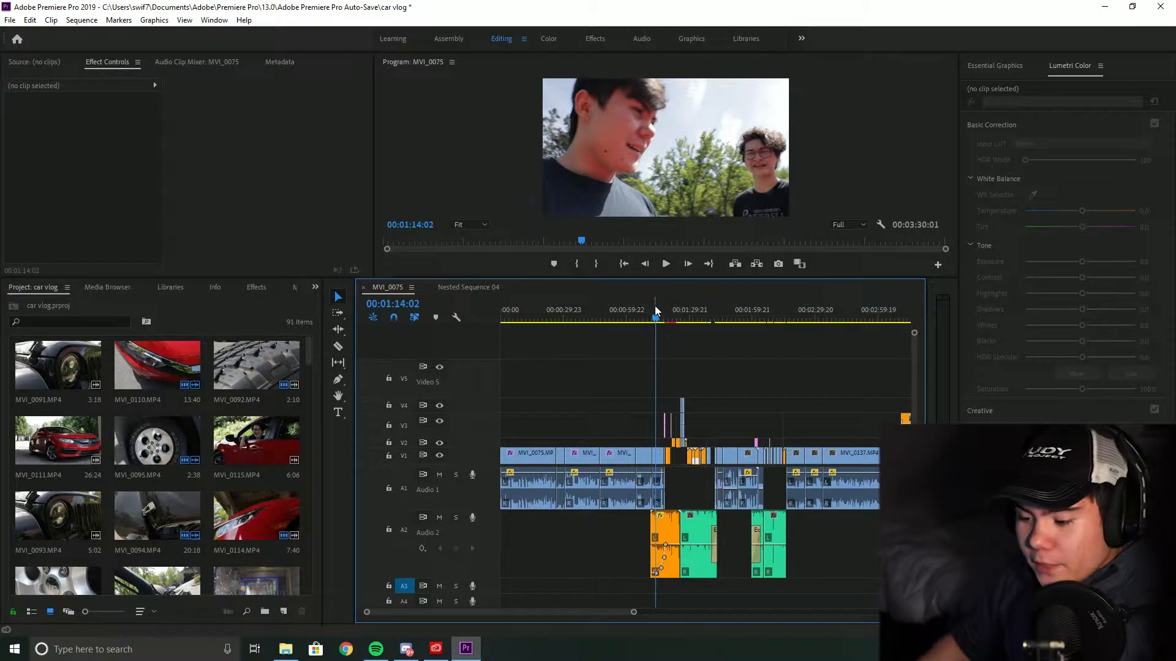
left_click_drag(659, 310, 662, 310)
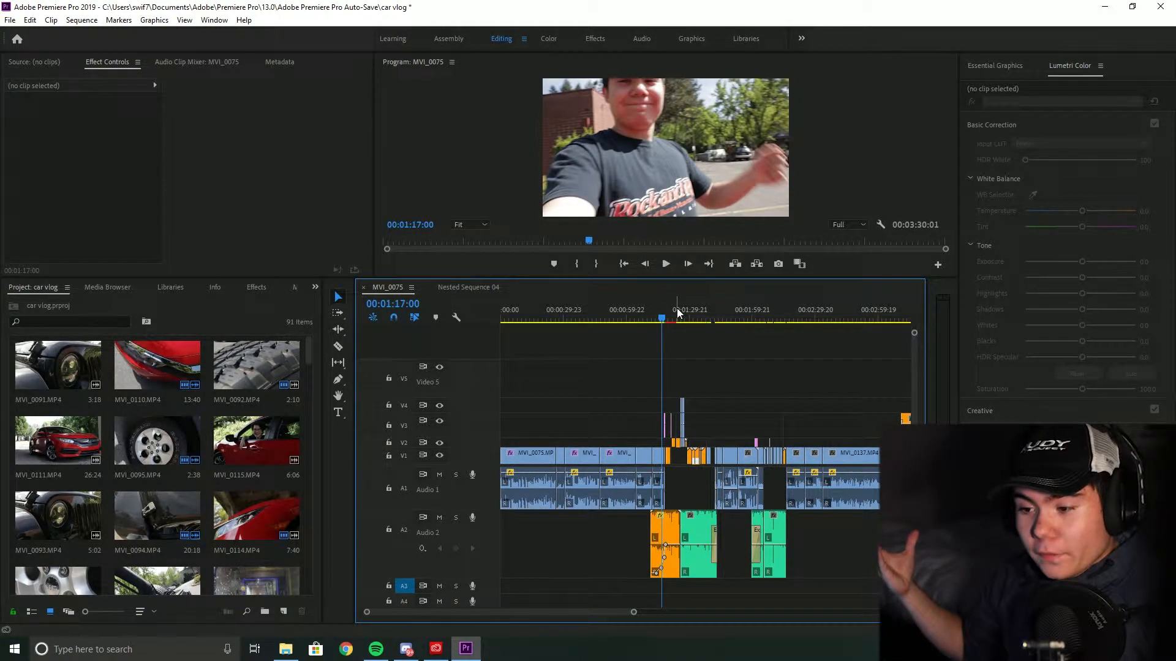
key("space")
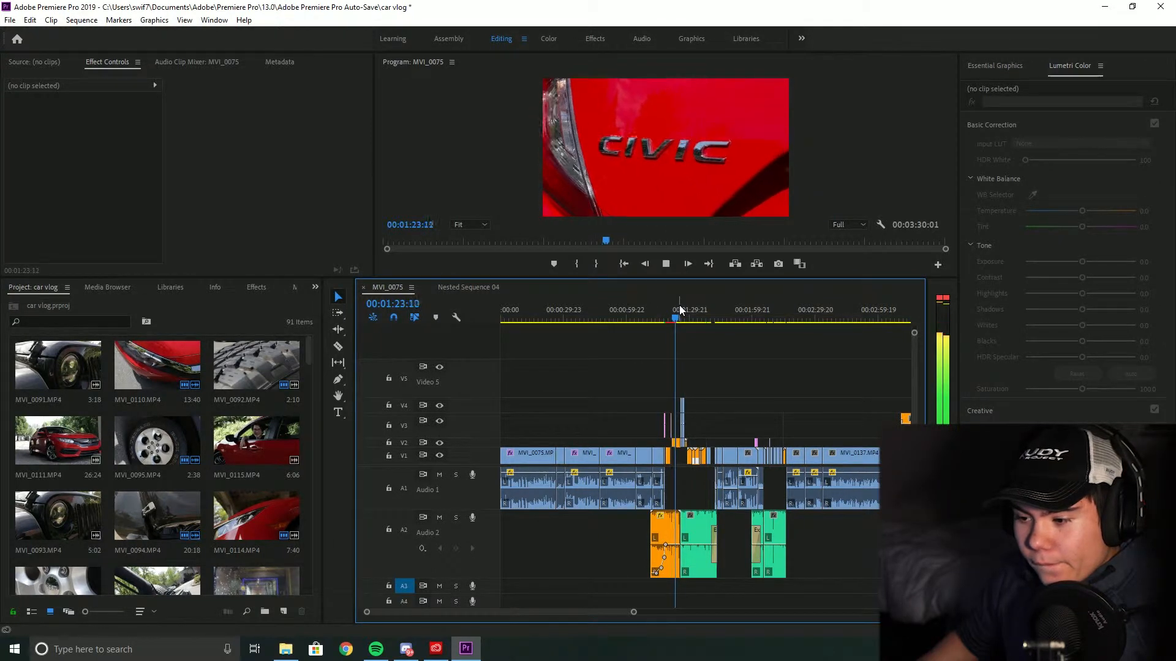
key("space")
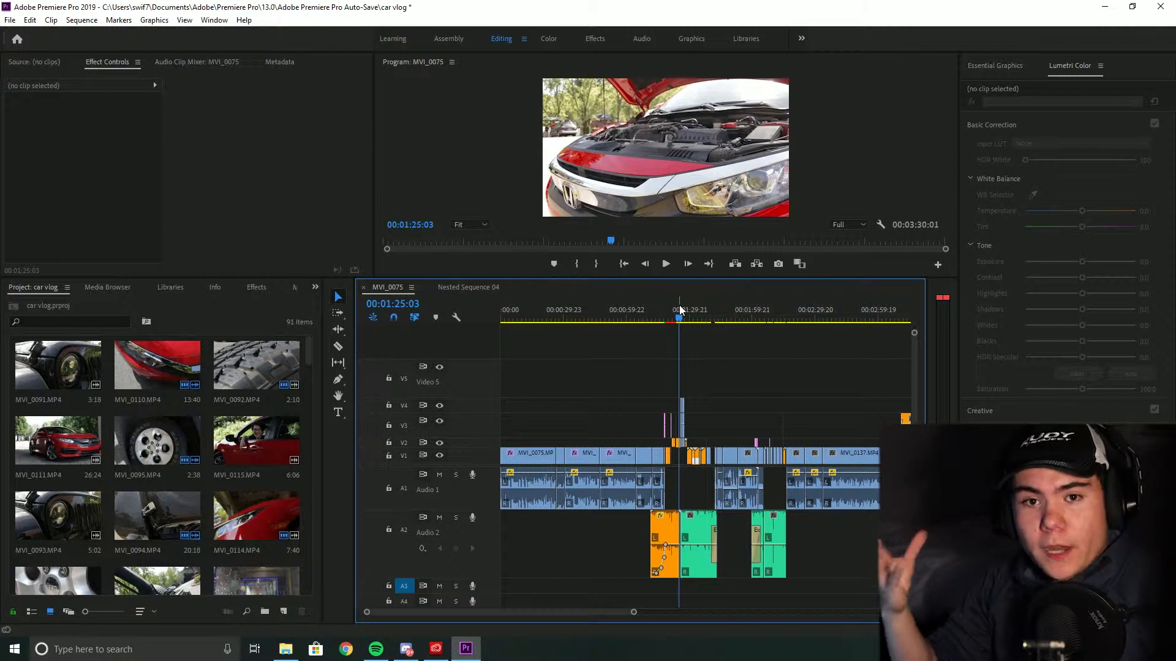
- Examine frame by frame the whip-pan transition around 00:01:18:10 between the talking shot and the red car's front bumper
left_click_drag(679, 305, 666, 318)
key("Right")
key("Right")
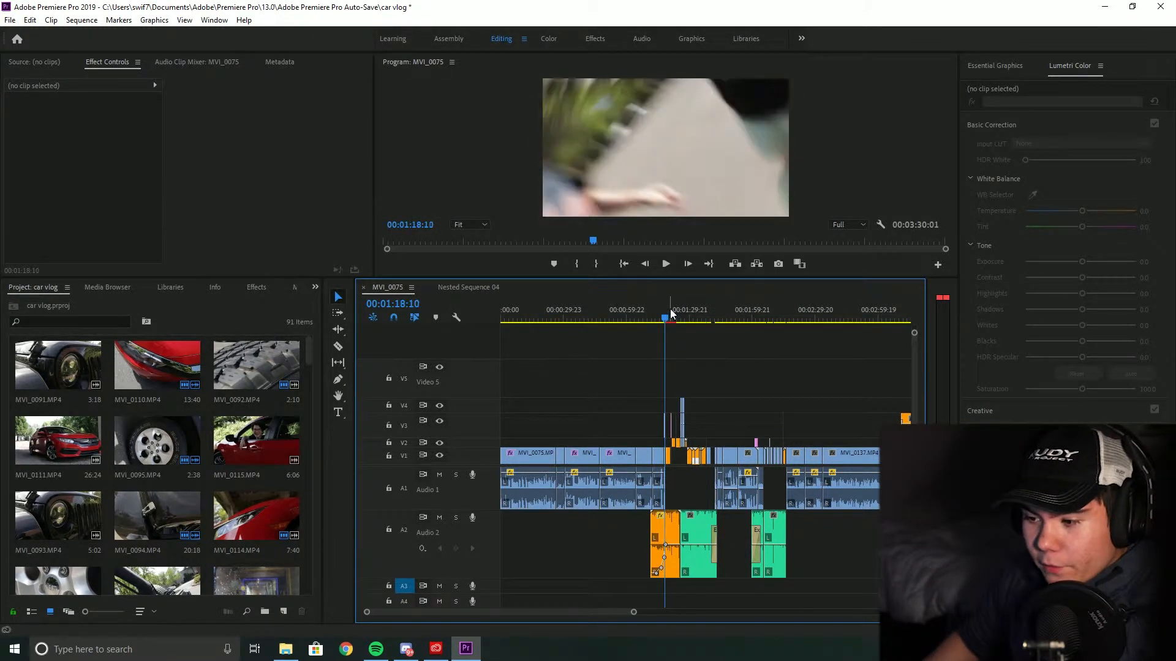
key("Left")
key("Left")
key("Left")
key("Left")
key("Left")
key("Left")
key("Left")
key("Left")
key("Left")
key("Left")
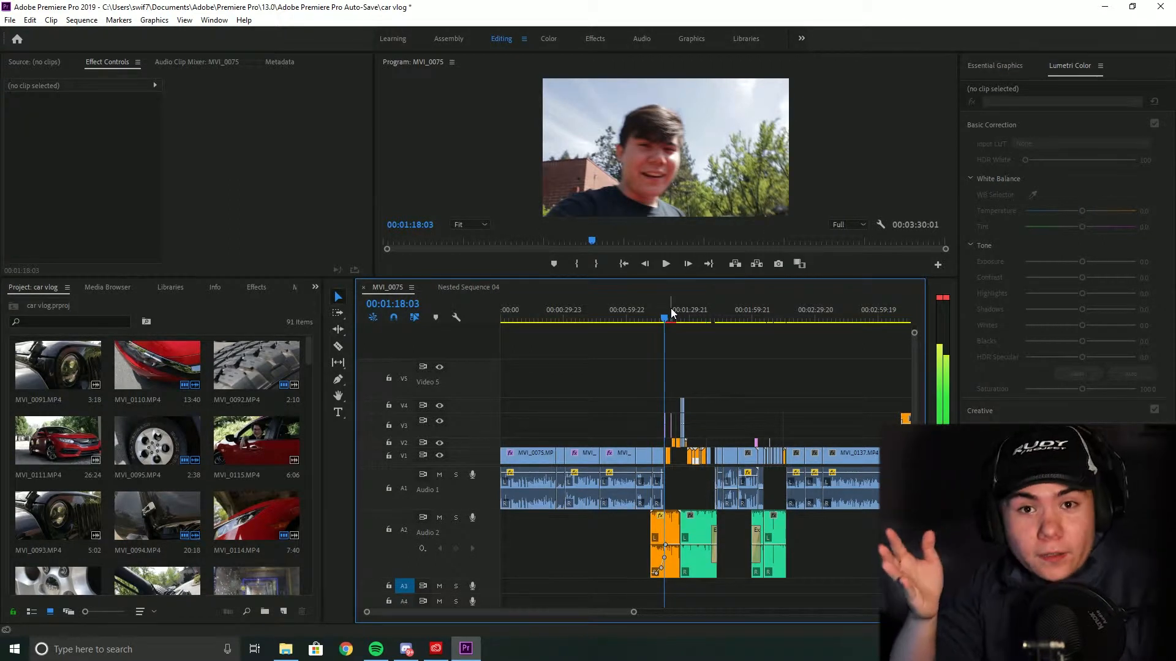
key("Right")
key("Right")
key("Right")
key("Right")
key("Right")
key("Right")
key("Right")
key("Right")
key("Right")
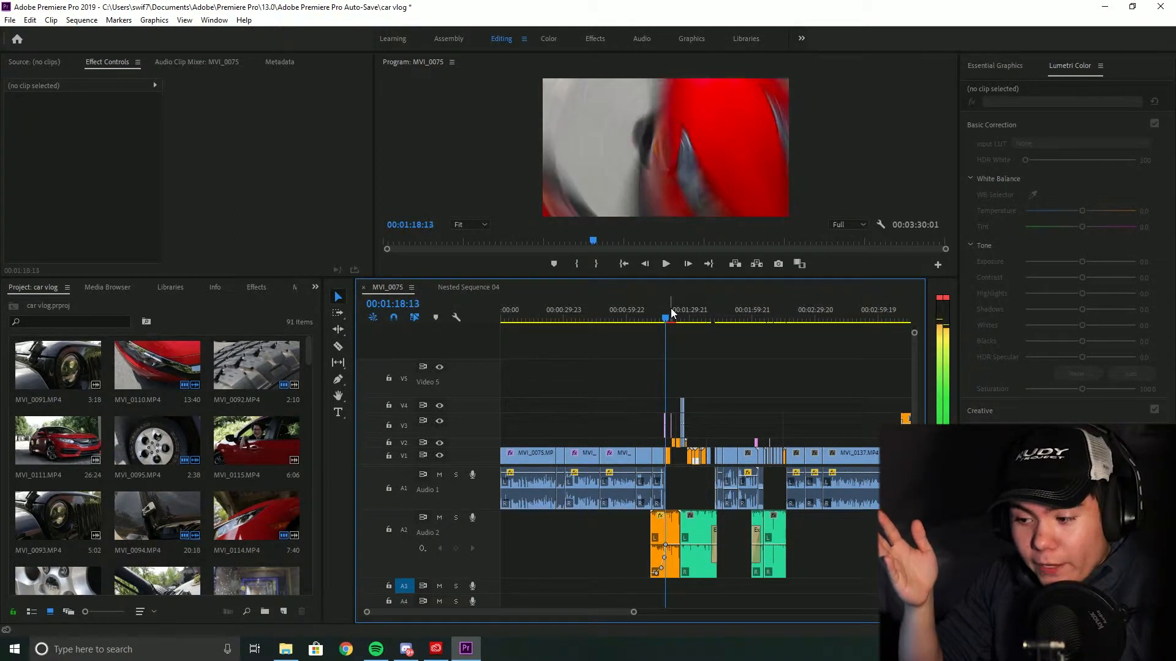
key("Left")
key("Left")
key("Left")
key("Left")
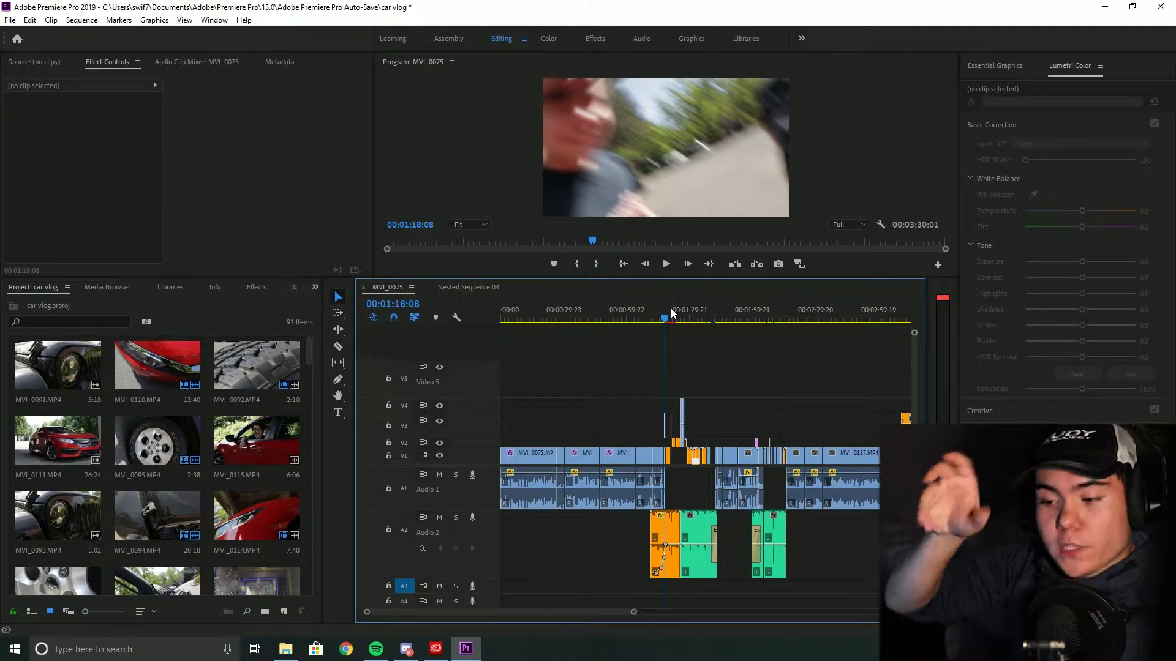
key("Right")
key("Right")
key("Right")
key("Right")
key("Right")
key("Right")
key("Right")
key("Right")
key("Right")
key("Right")
key("Right")
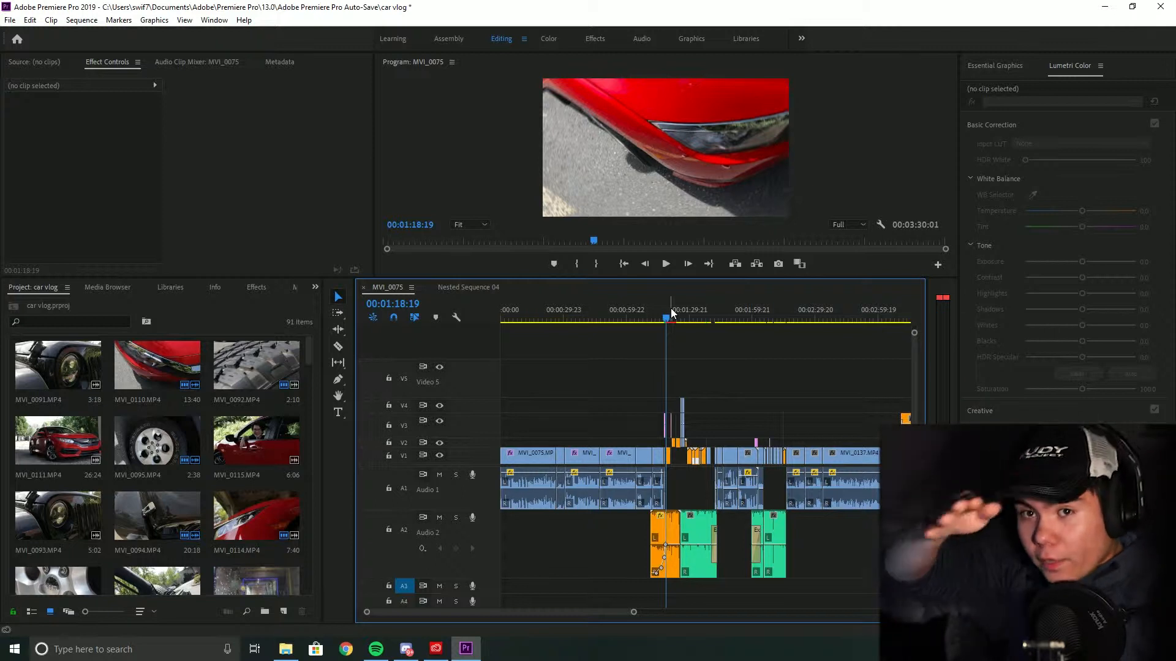
key("Right")
- Play the B-roll from the bumper shot through the Civic badge and open hood to the colour-split car wash shot
key("space")
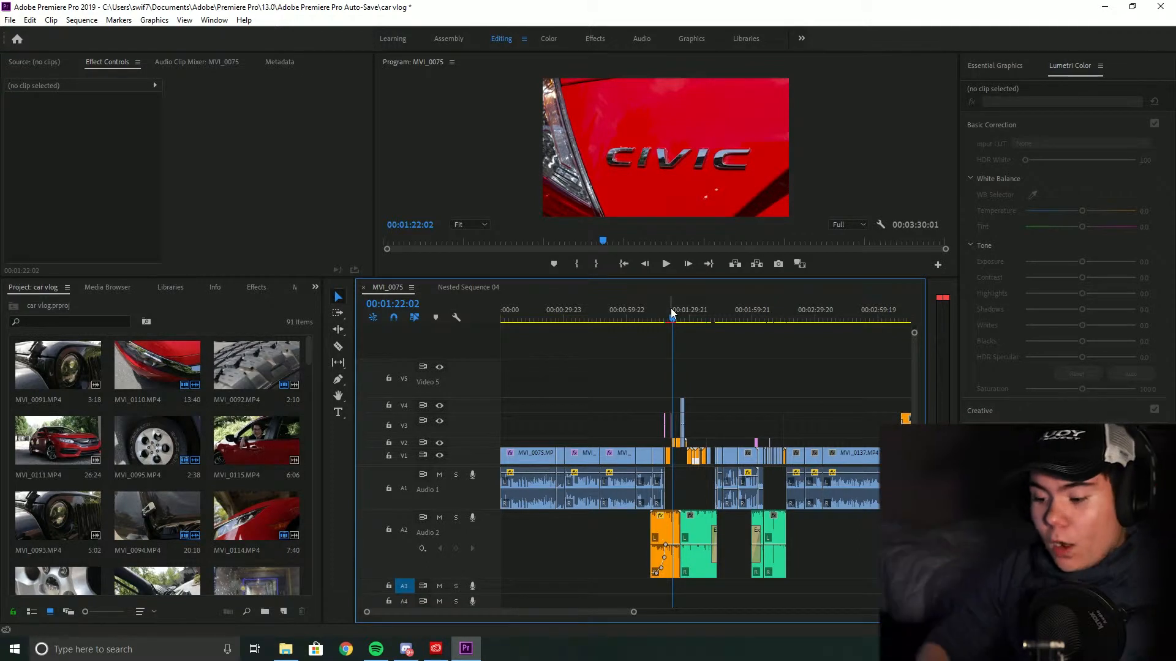
key("space")
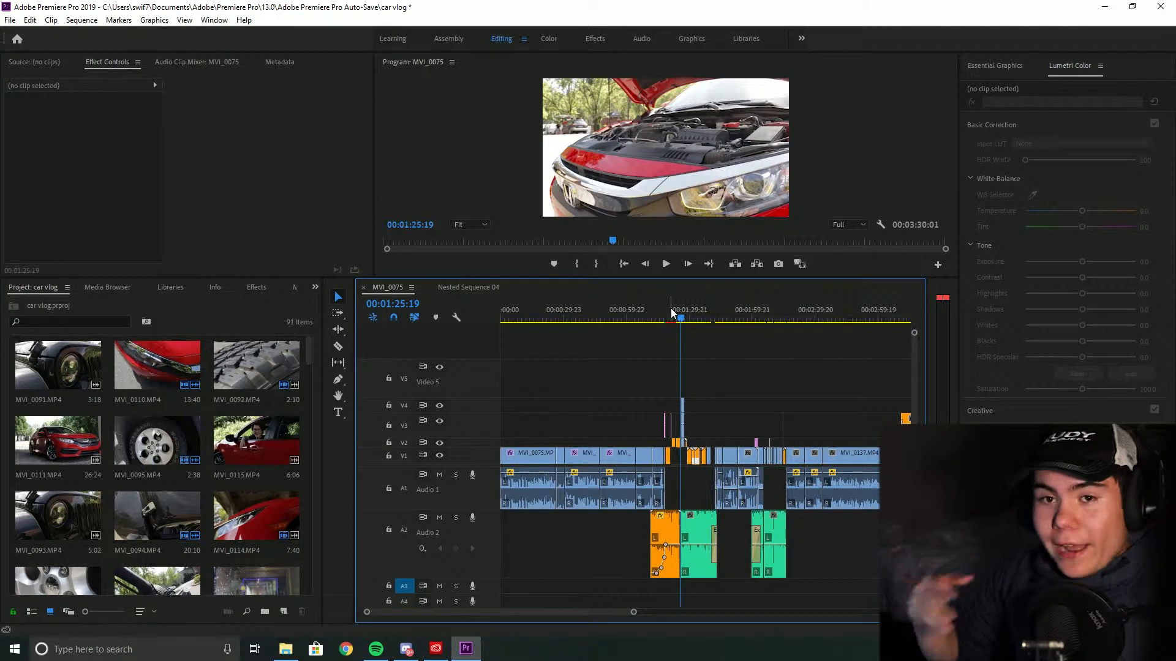
key("Right")
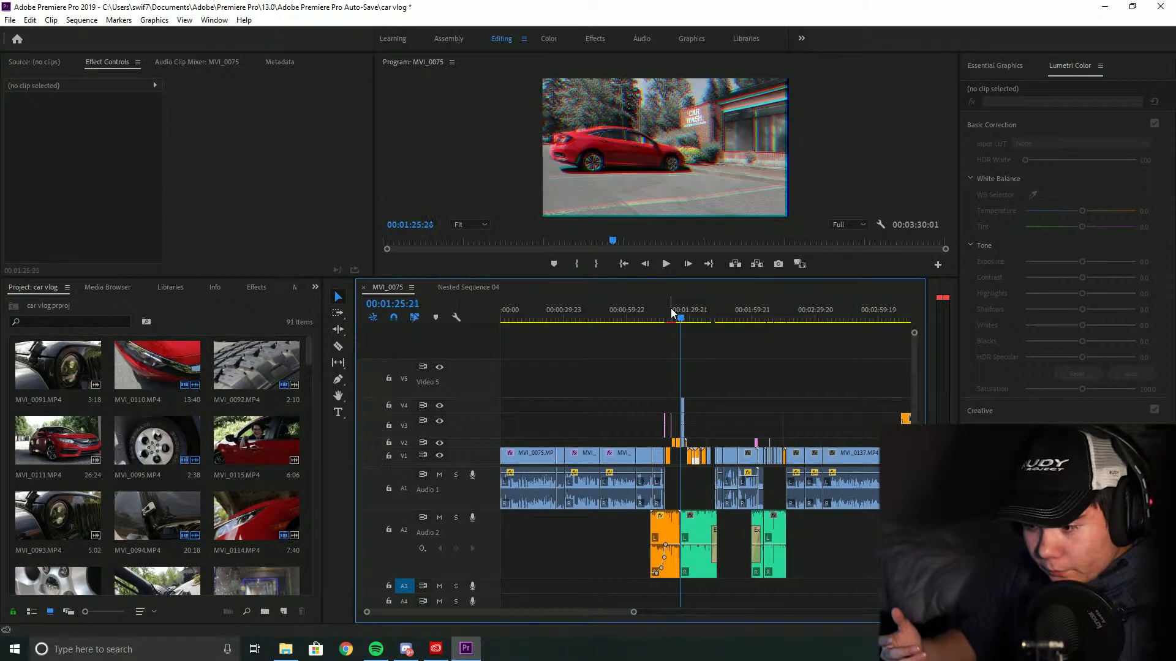
key("space")
key("space")
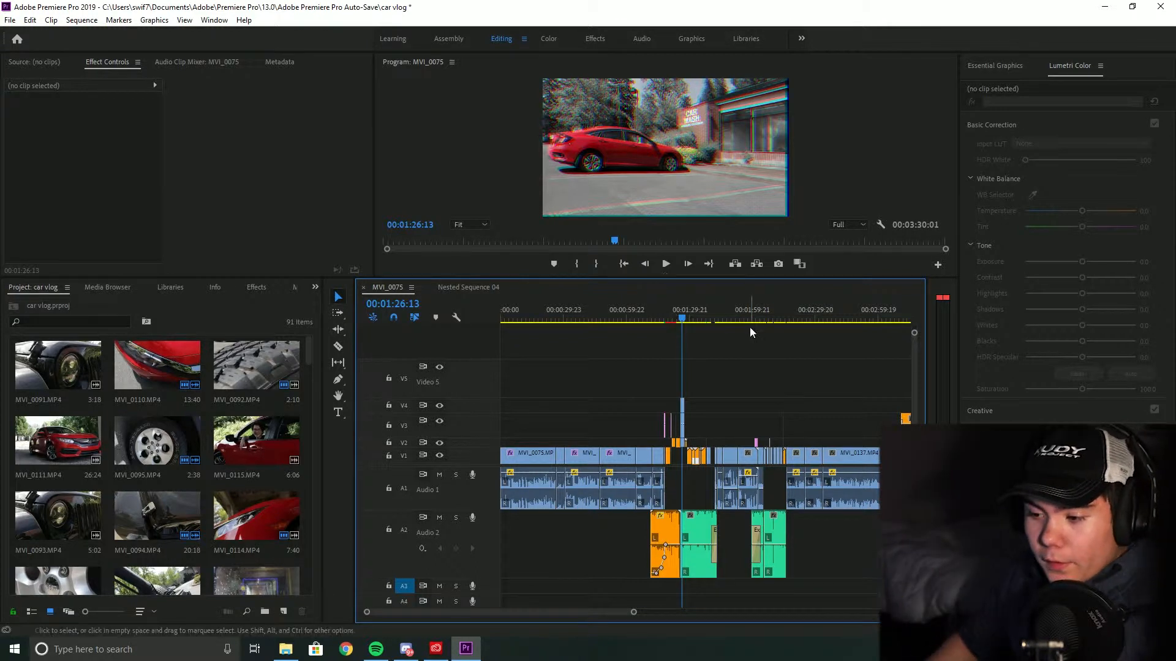
key("space")
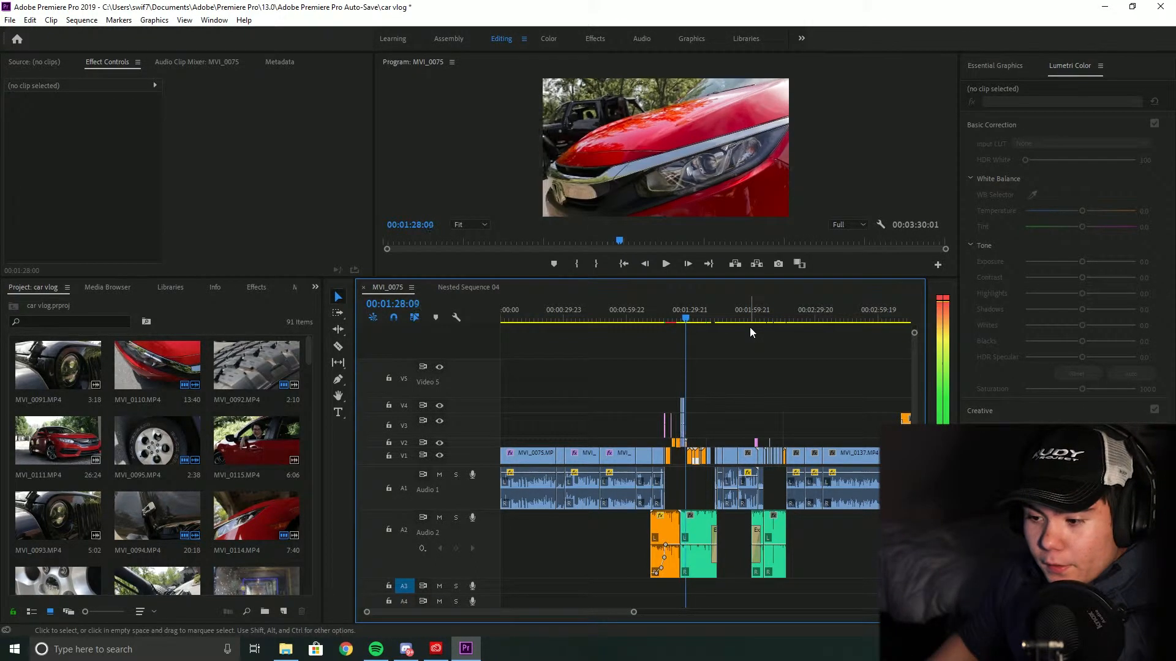
- Step back to the end of the car wash shot and replay its cut to the front headlight shot
key("Left")
key("Left")
key("Left")
key("Left")
key("Left")
key("Left")
key("Left")
key("Left")
key("Left")
key("Left")
key("Left")
key("Left")
key("Left")
key("Left")
key("Left")
key("Left")
key("Left")
key("Left")
key("Left")
key("Left")
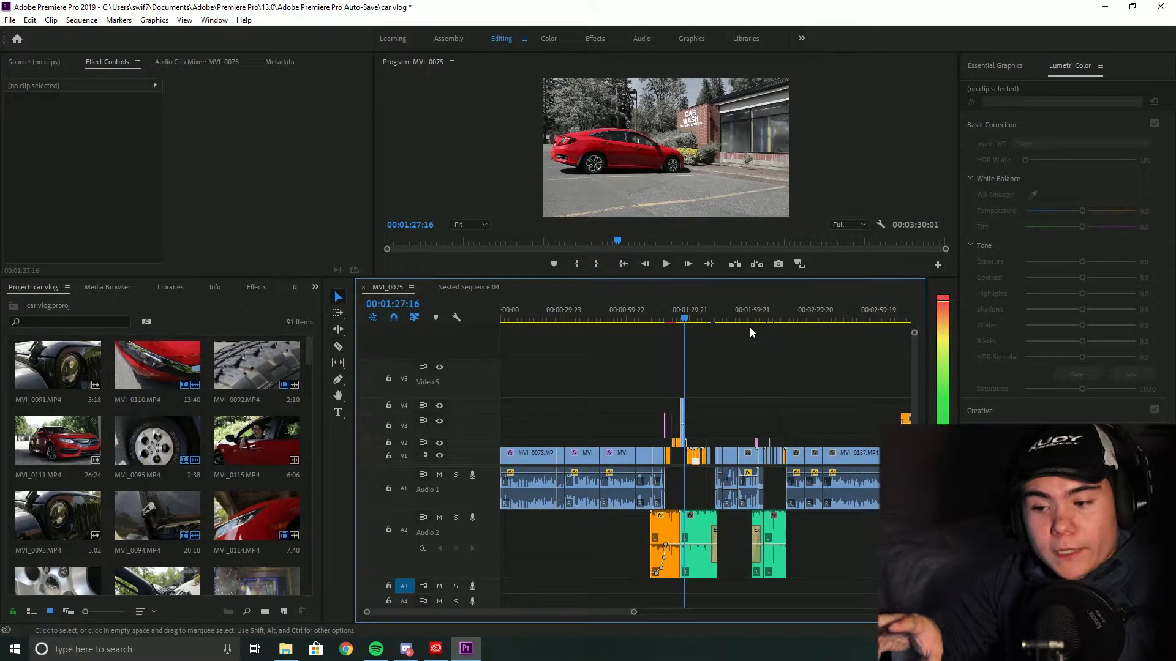
key("space")
key("space")
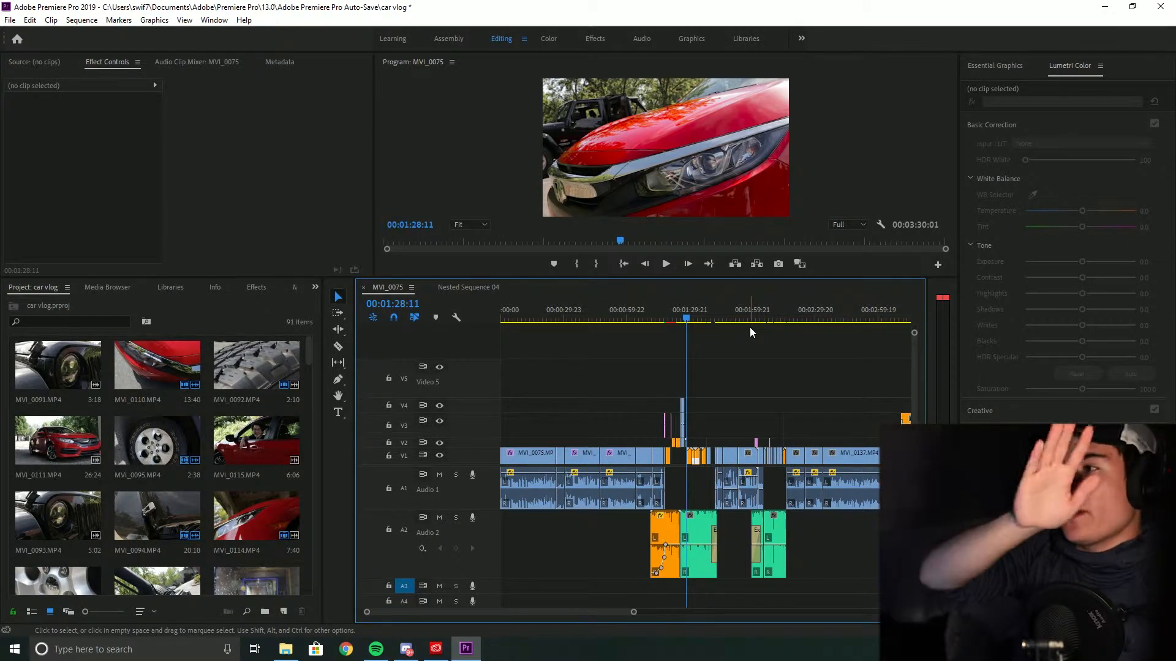
- Play on to the side window shot, and step back frame by frame to the Honda emblem shot
key("space")
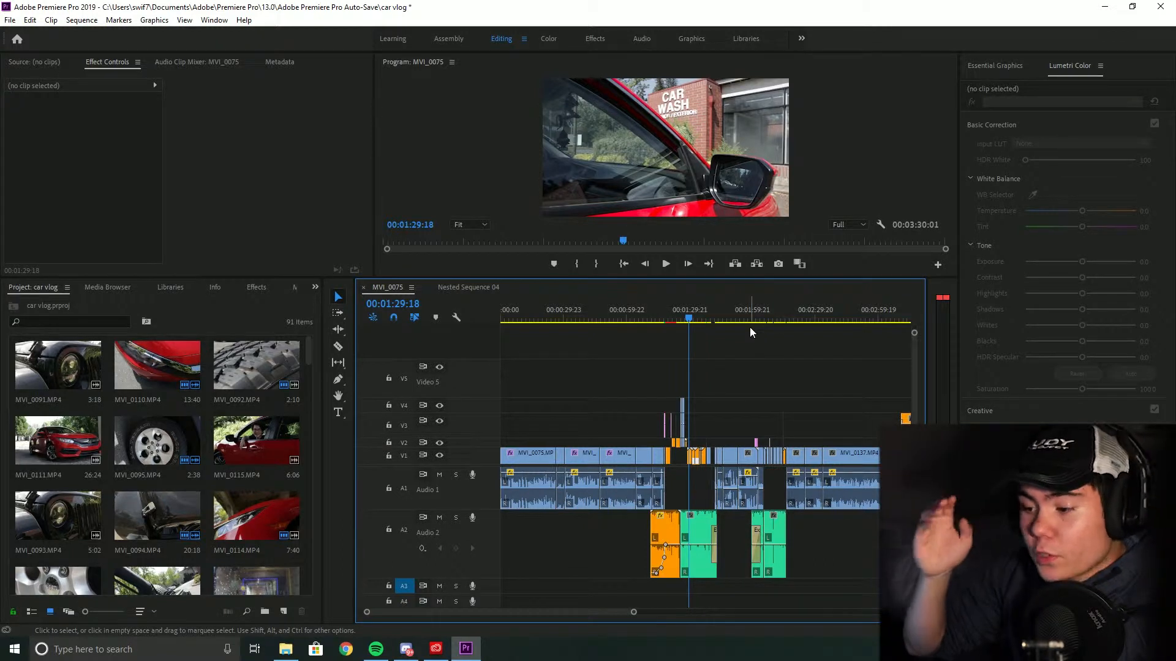
key("Left")
key("Left")
key("Left")
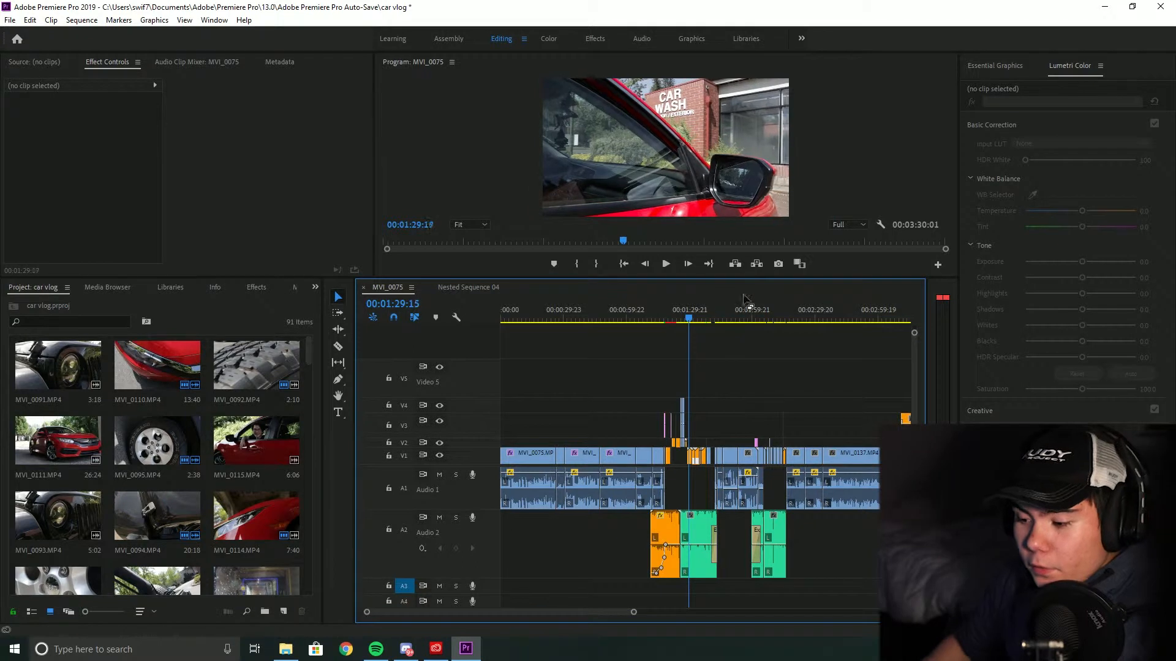
key("Left")
key("Left")
key("Left")
key("Left")
key("Left")
key("Left")
key("Left")
key("Left")
key("Left")
key("Left")
key("Left")
key("Left")
key("Left")
key("Left")
key("Left")
key("Left")
key("Left")
key("Left")
key("Left")
key("Left")
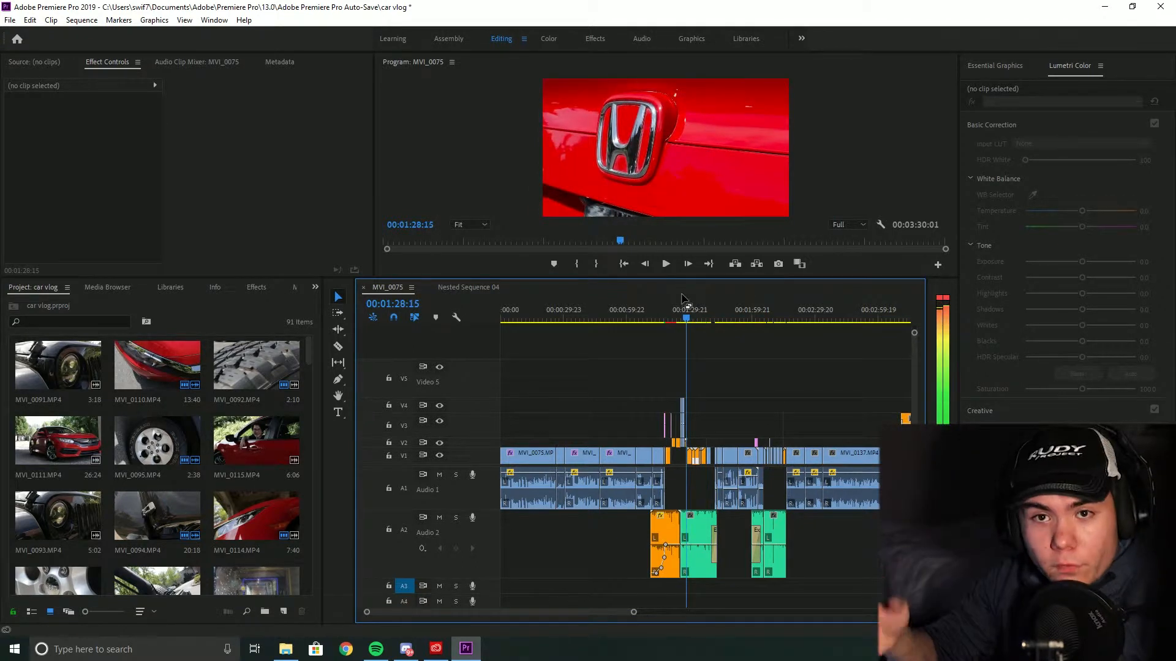
- Review the cuts from the side window shot to the headlight close-up and the man in the car, around 00:01:32
left_click_drag(670, 309, 676, 314)
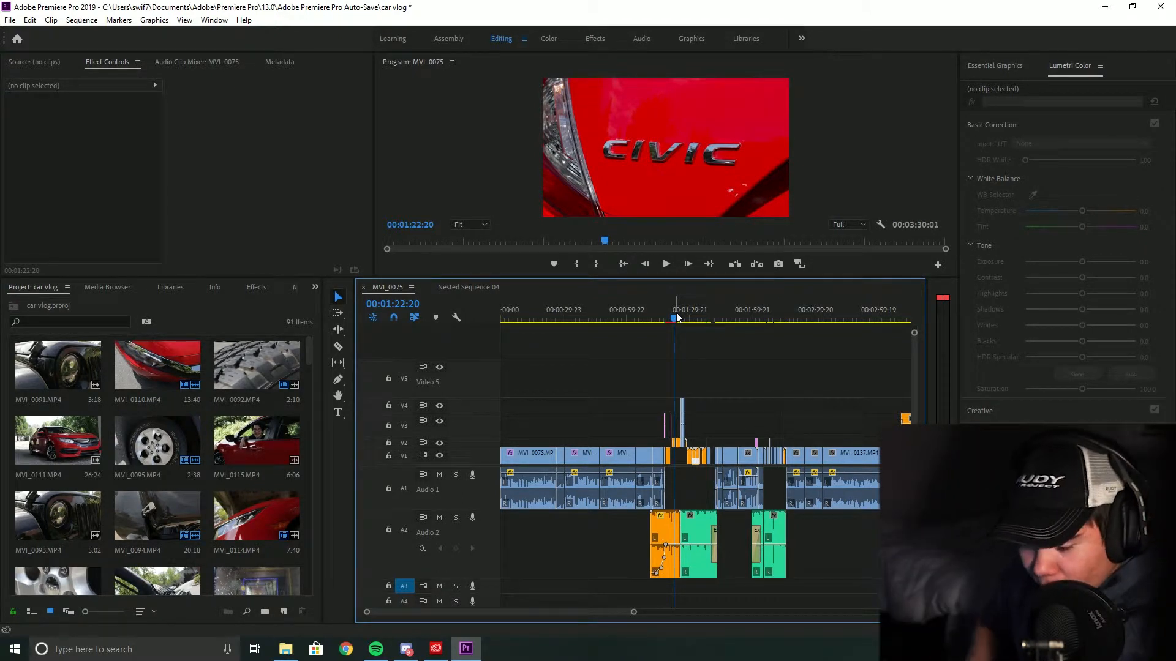
left_click_drag(676, 317, 692, 318)
key("space")
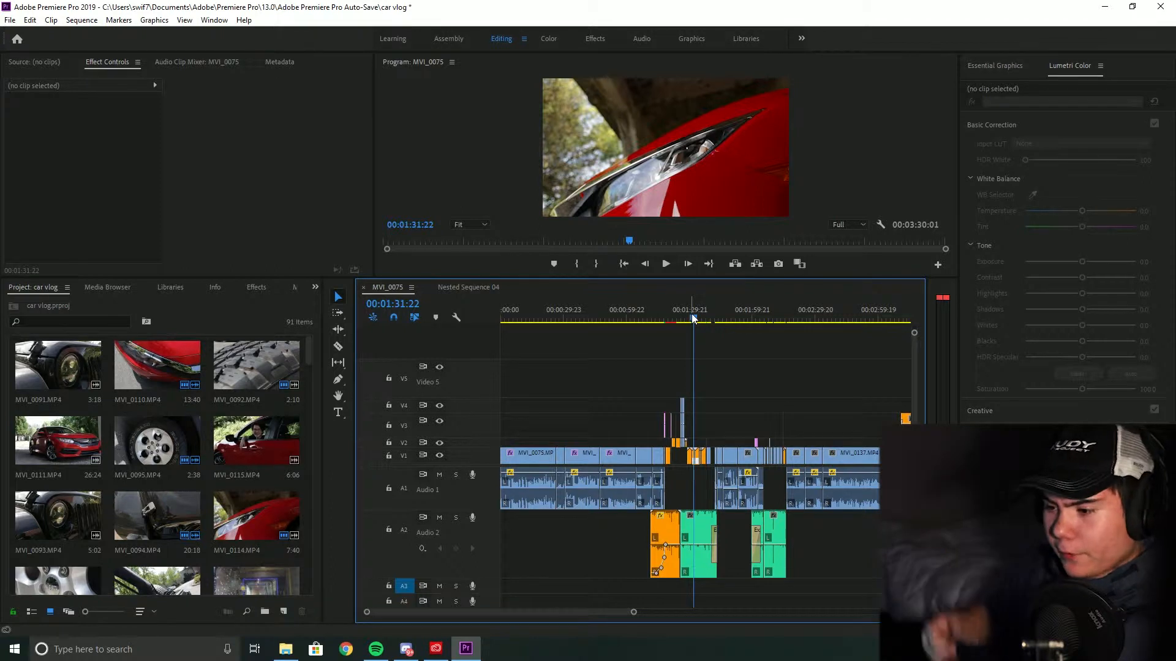
left_click(692, 316)
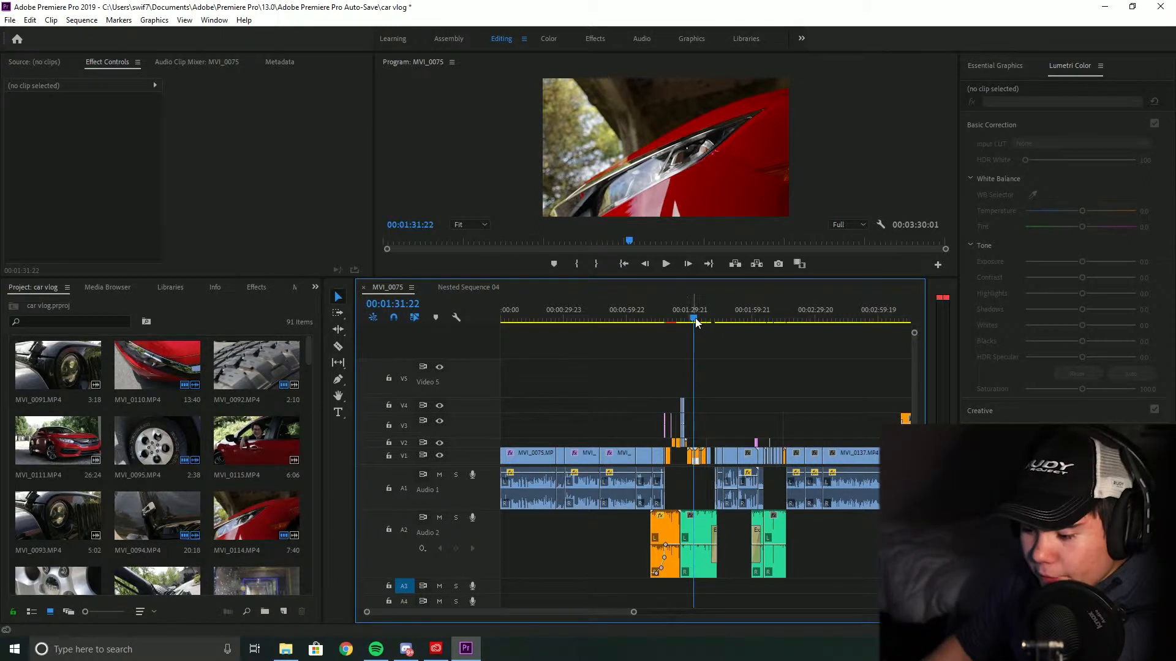
left_click(694, 319)
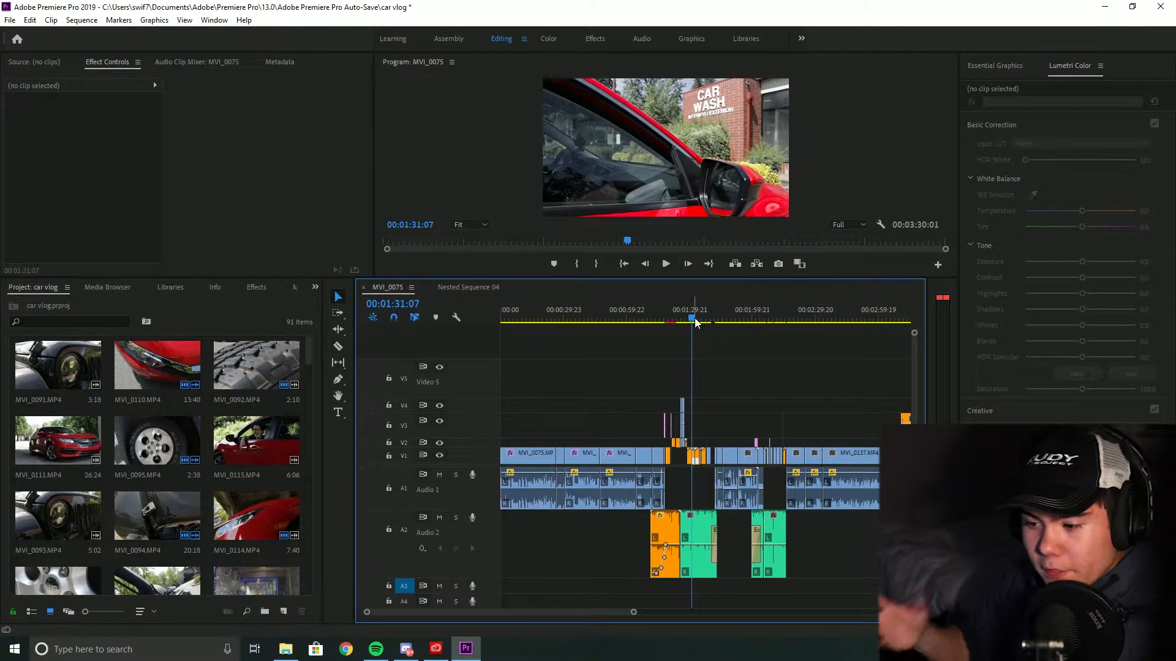
key("space")
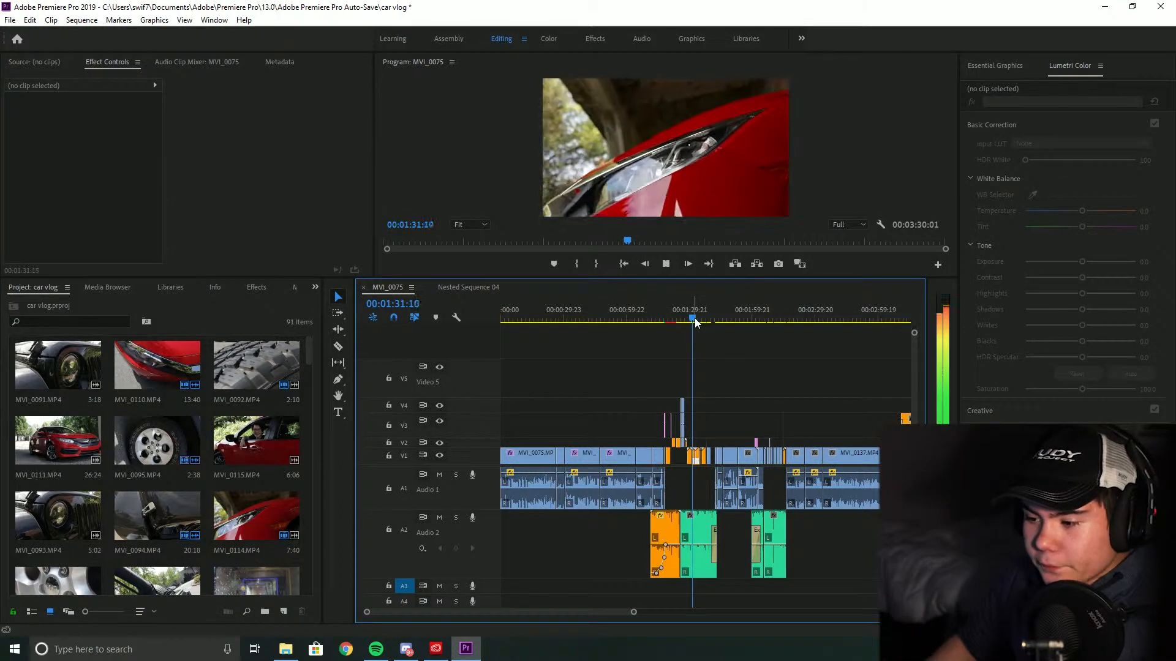
key("space")
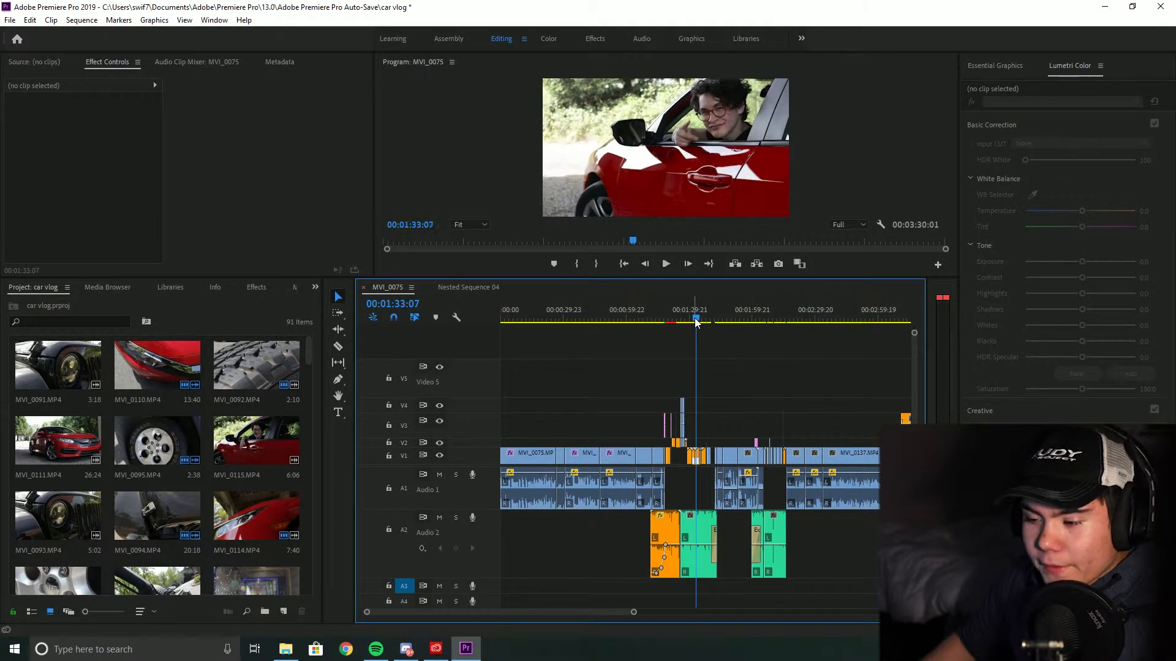
left_click_drag(695, 320, 694, 320)
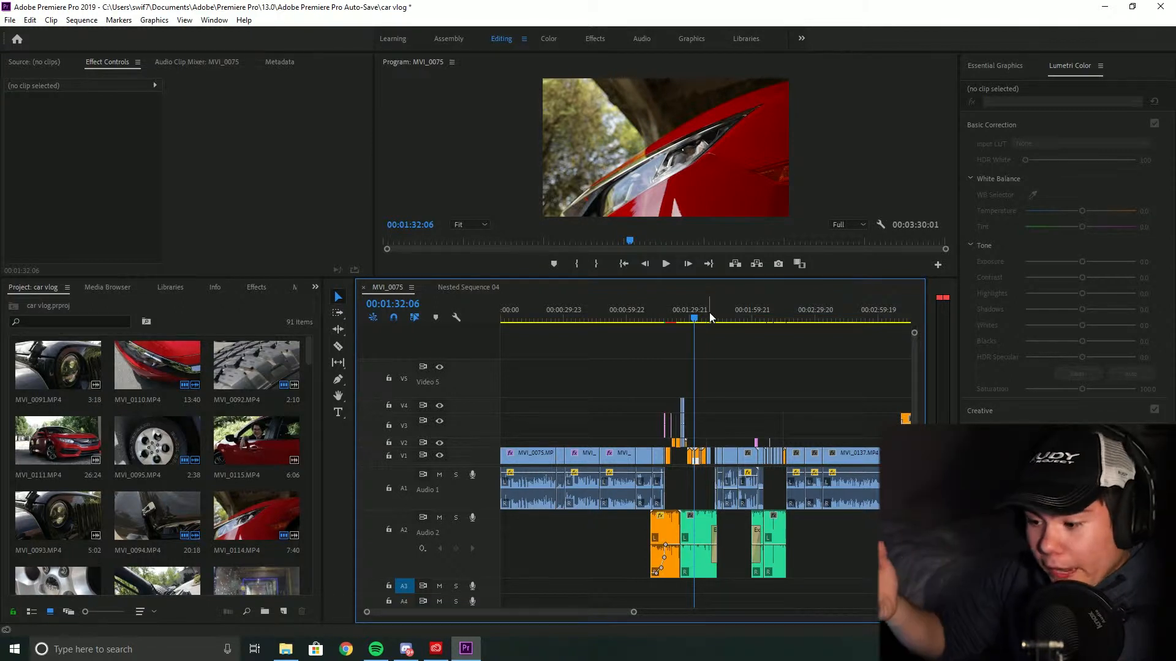
key("space")
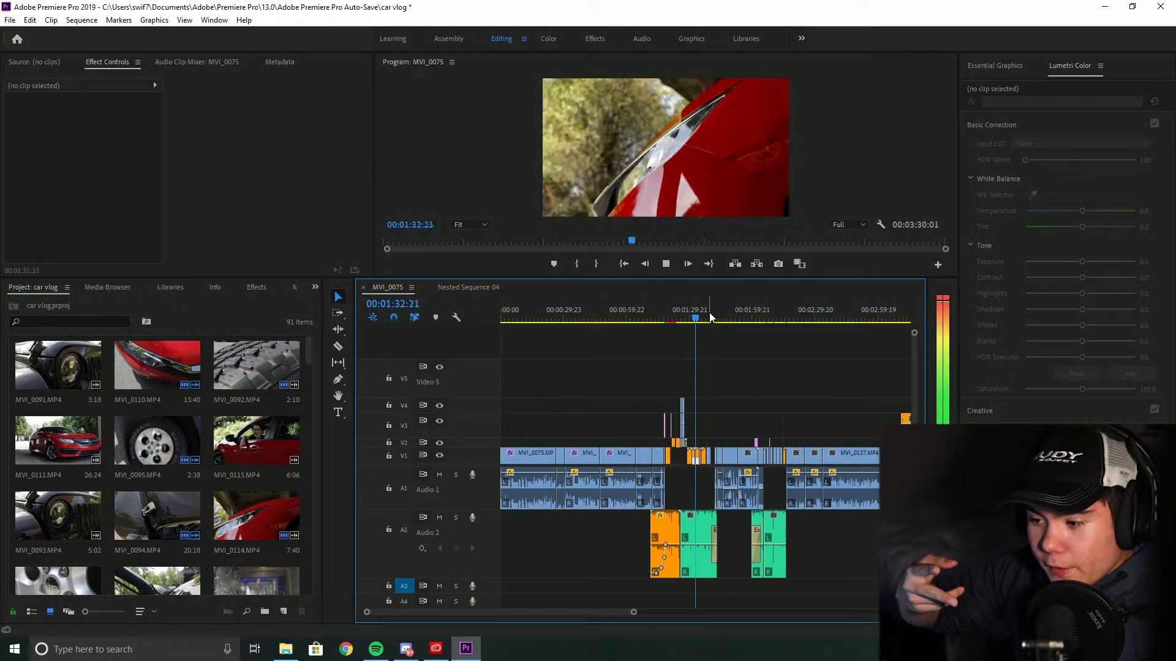
key("space")
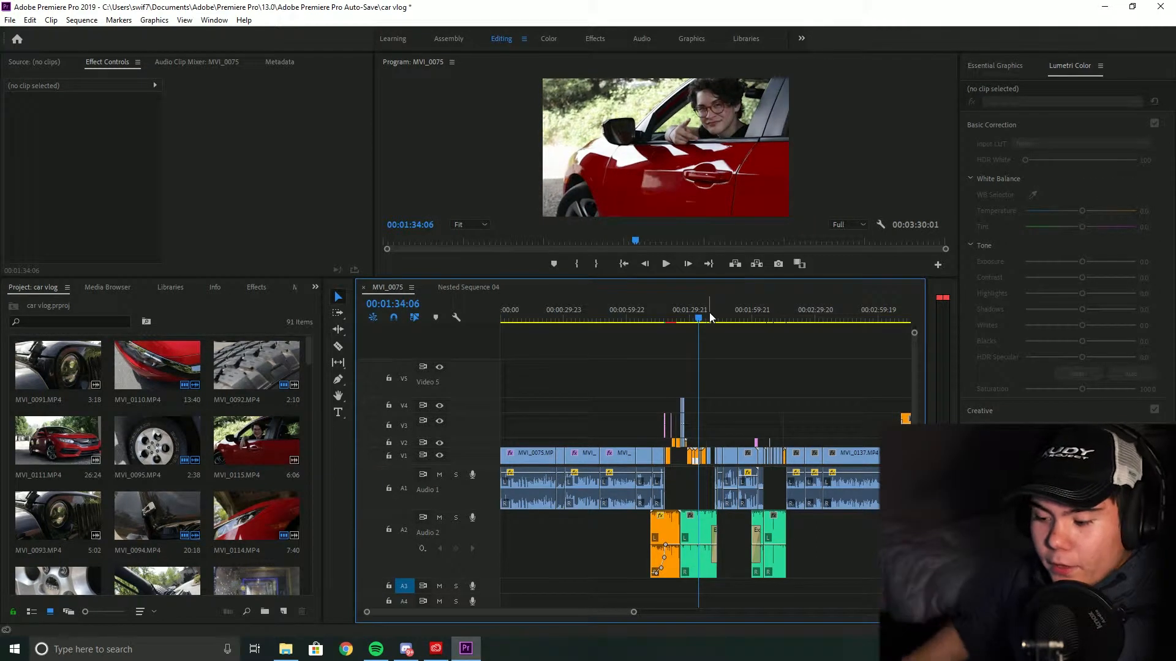
- Replay the shot of the man in the red car and play on to the side view of the driver, around 00:01:37
left_click_drag(706, 306, 699, 314)
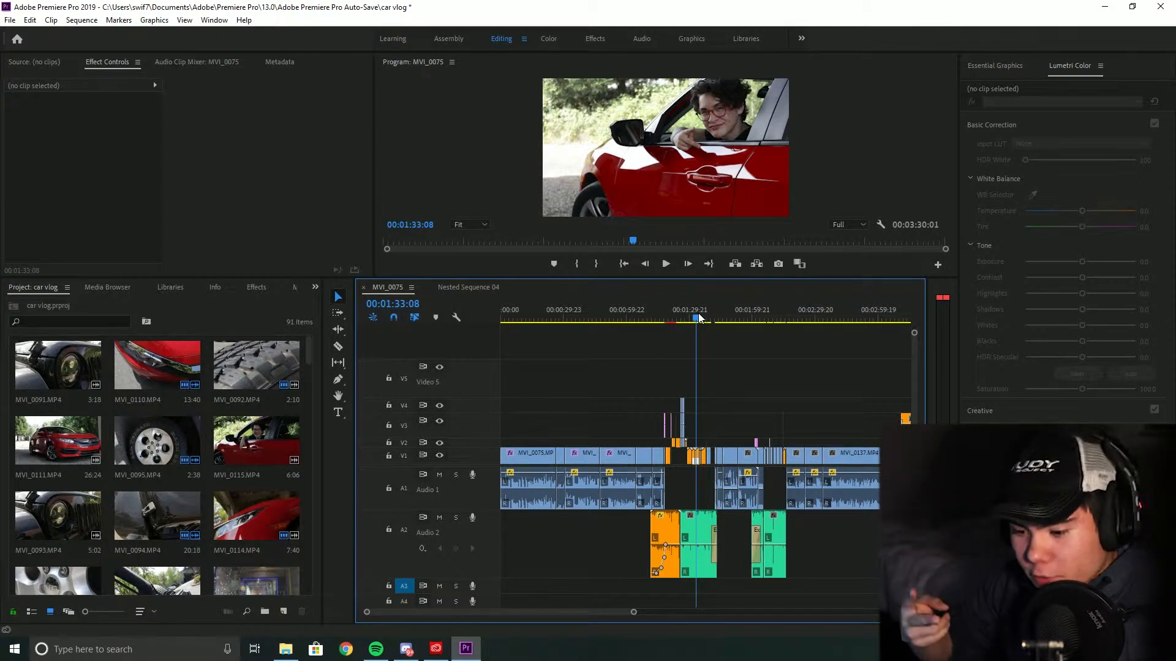
key("space")
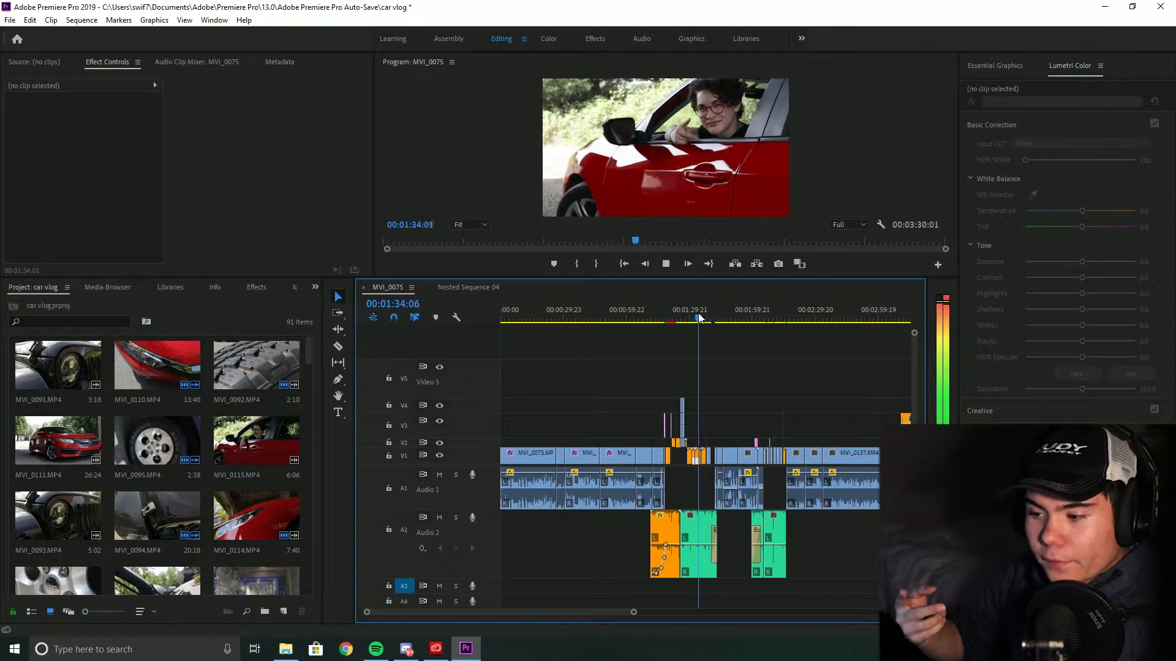
key("space")
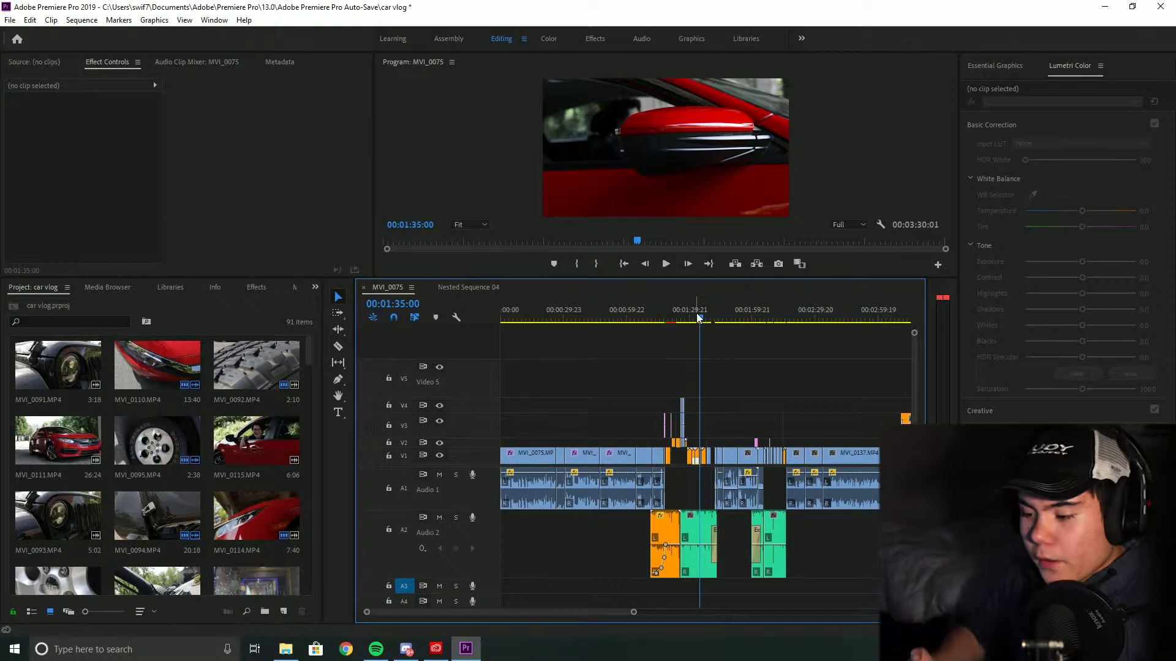
key("space")
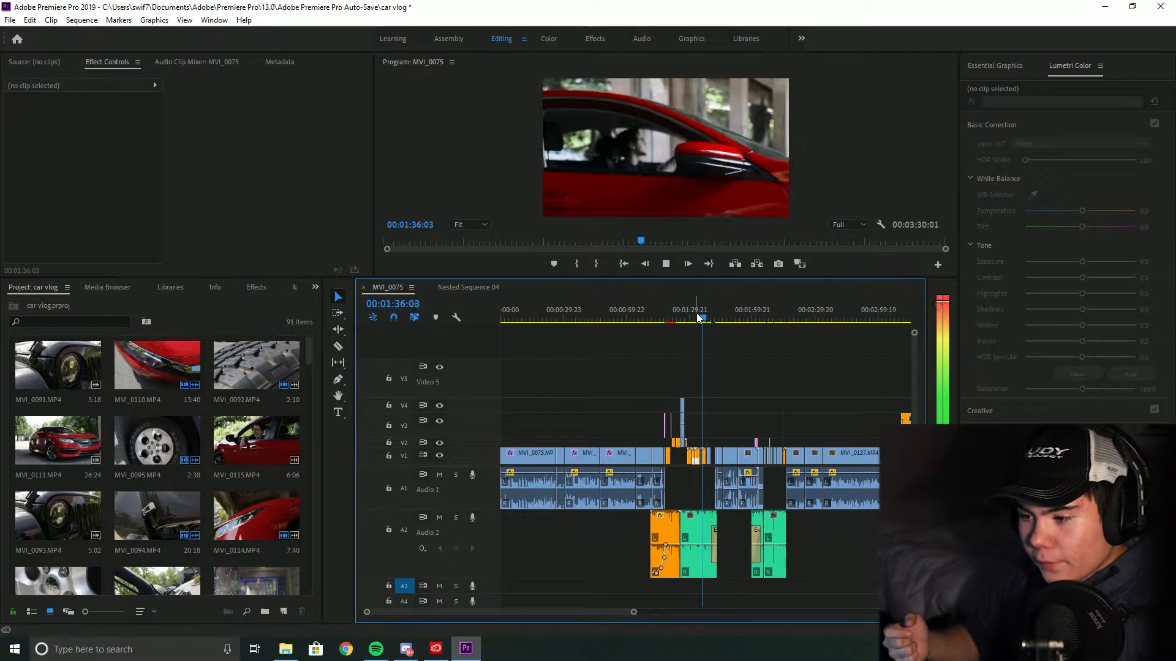
key("space")
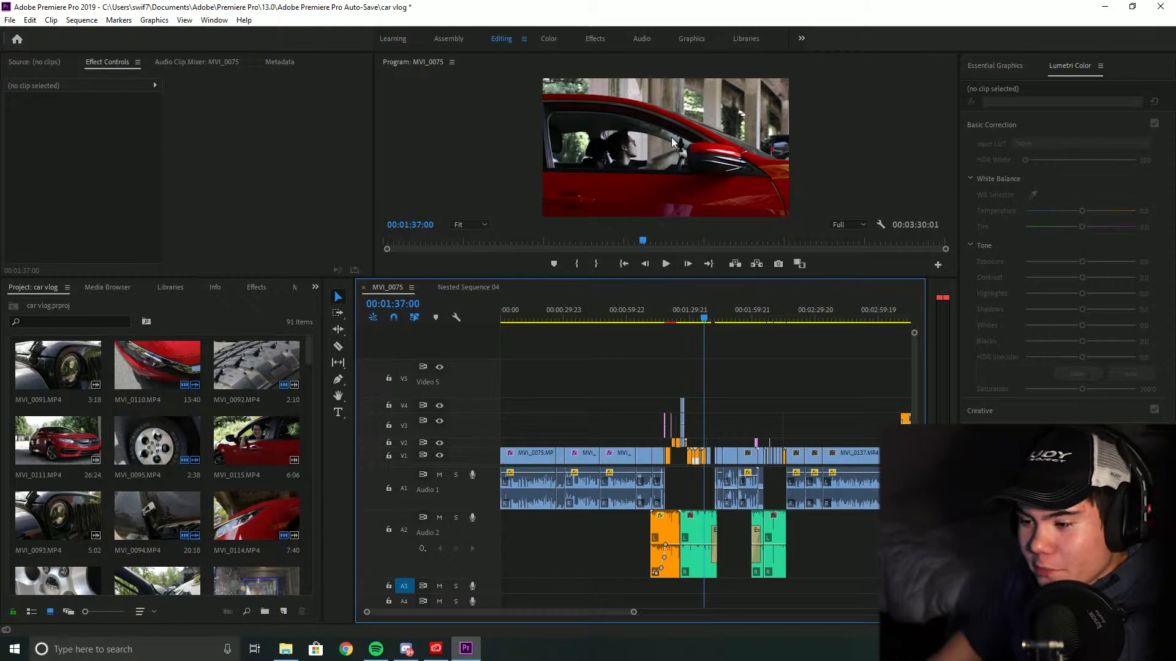
- Play on through the Little Trees air freshener shot to the Earth Dreams engine shot
key("space")
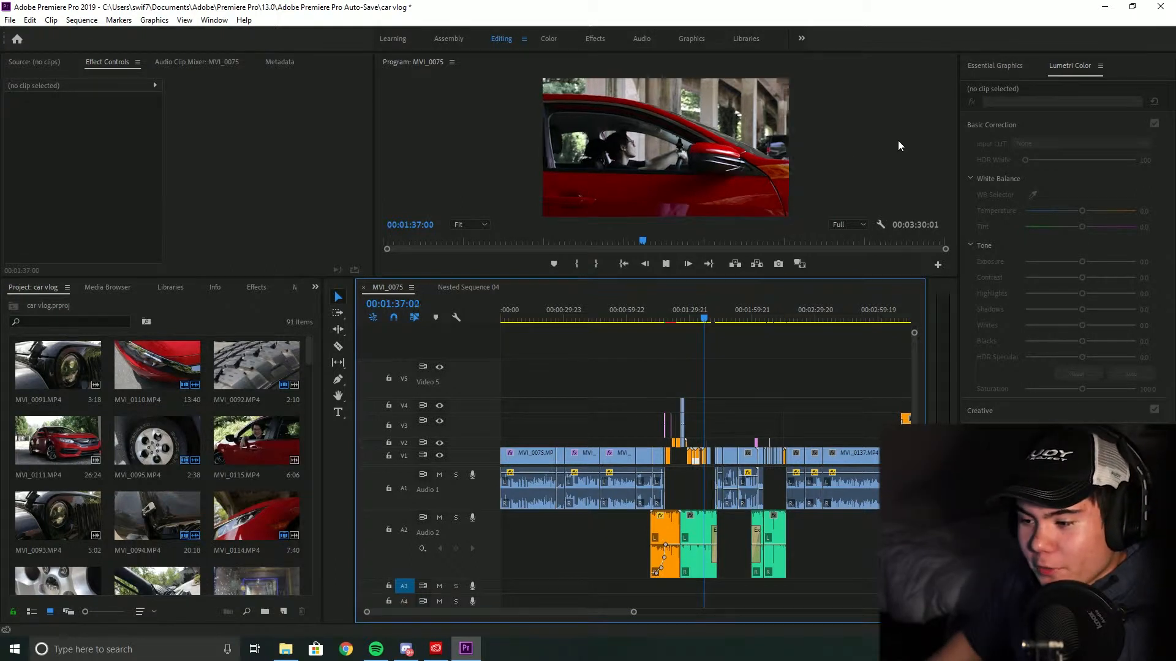
key("space")
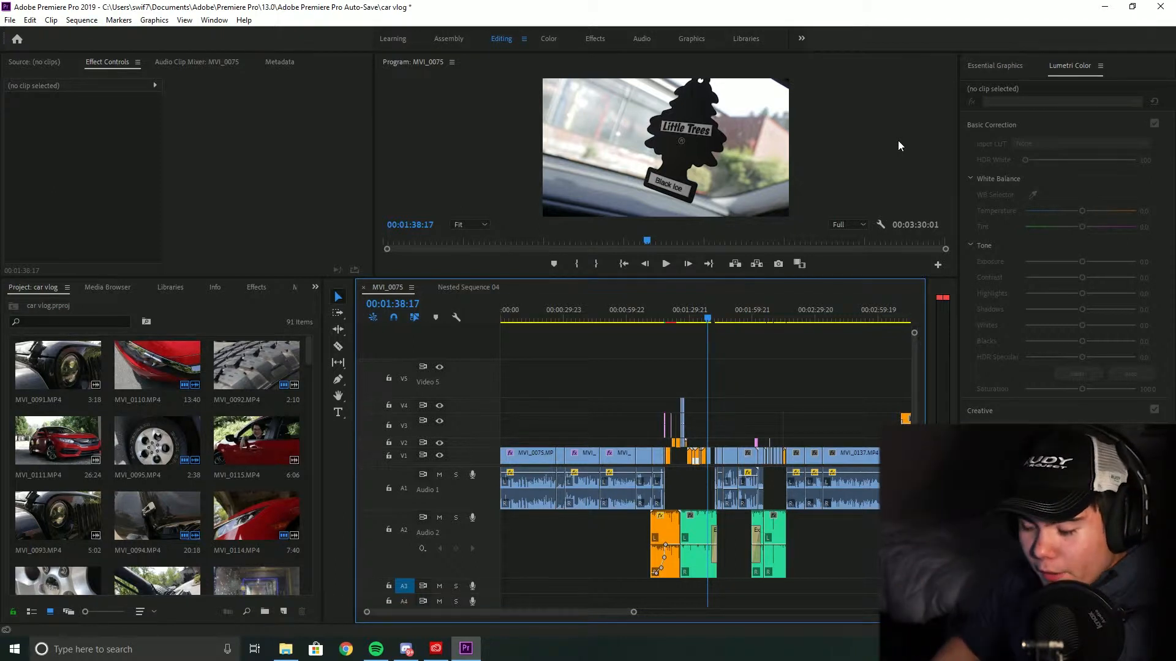
key("space")
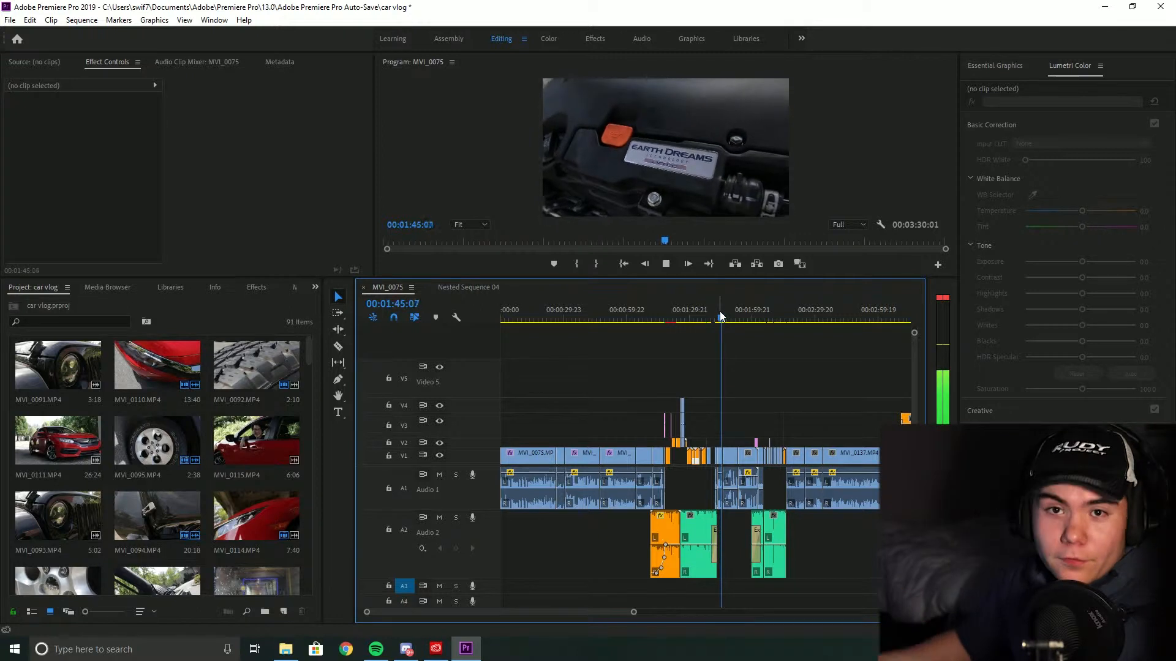
- Go to the start of the Jeep B-roll around 00:02:04 and play it to the teal-tinted Wrangler fender shot
left_click_drag(732, 316, 764, 321)
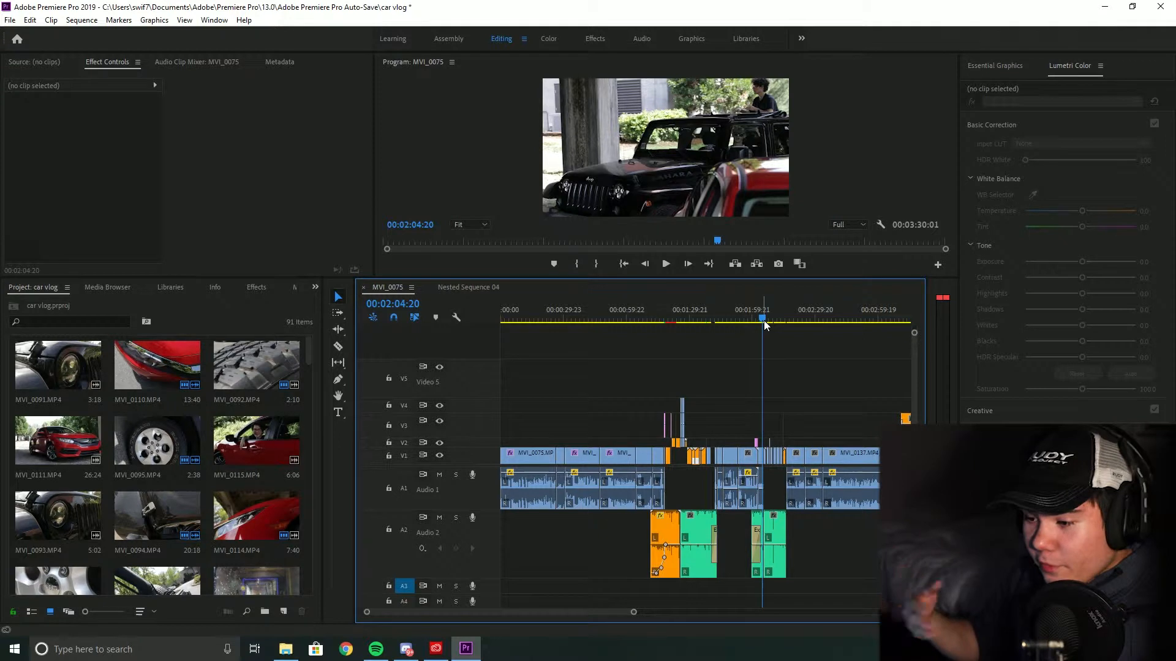
key("space")
key("space")
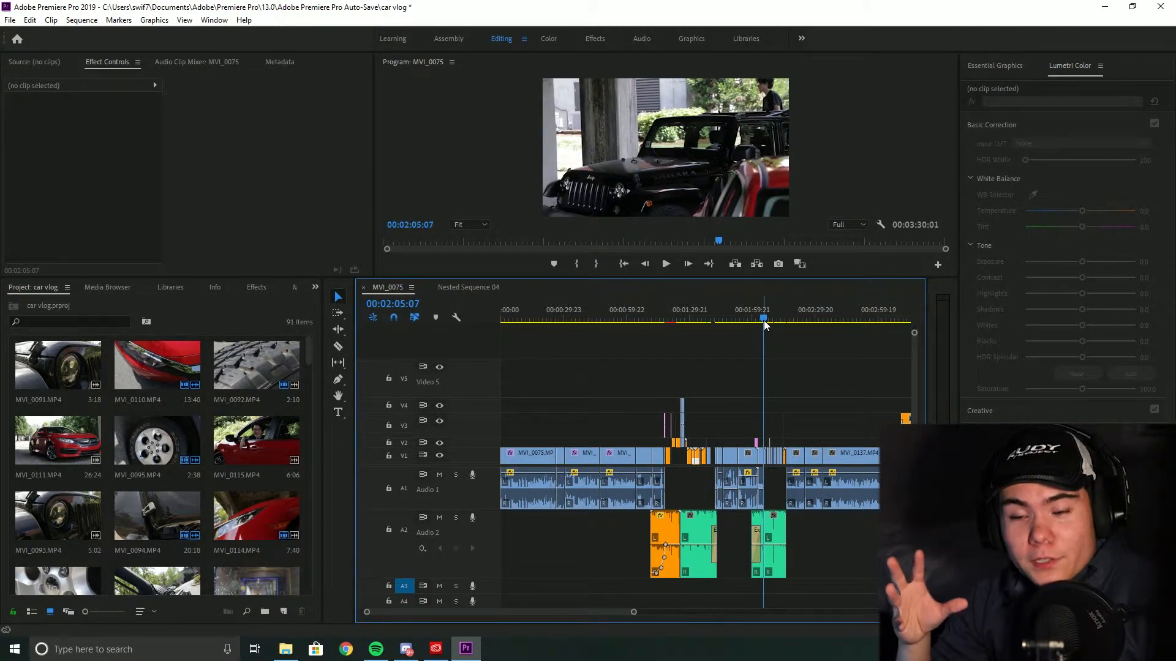
scroll(757, 480, "up", 3)
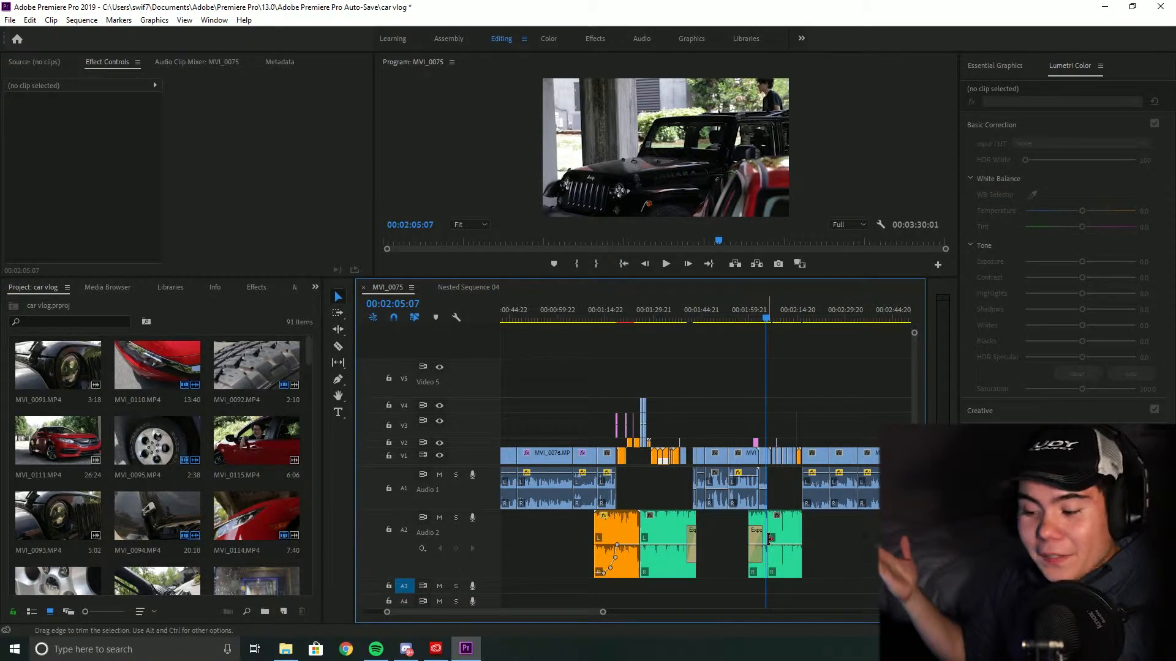
key("space")
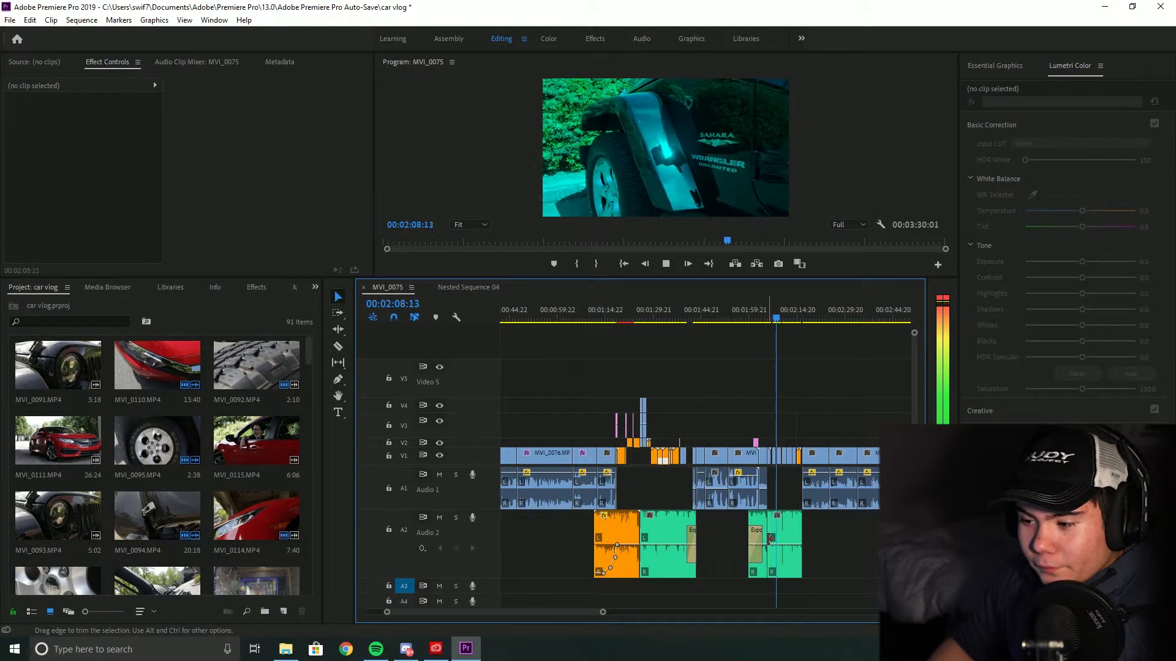
key("space")
- Compare the Civic badge and car wash shots with the Wrangler fender and Jeep emblem shots
left_click(779, 314)
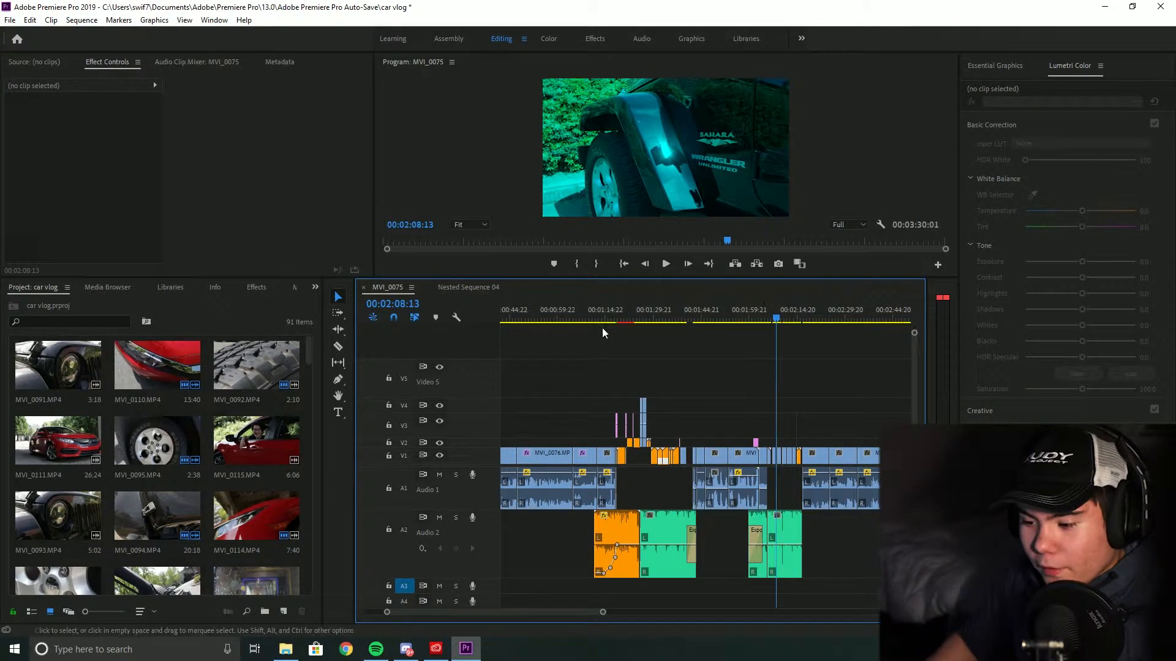
left_click(627, 318)
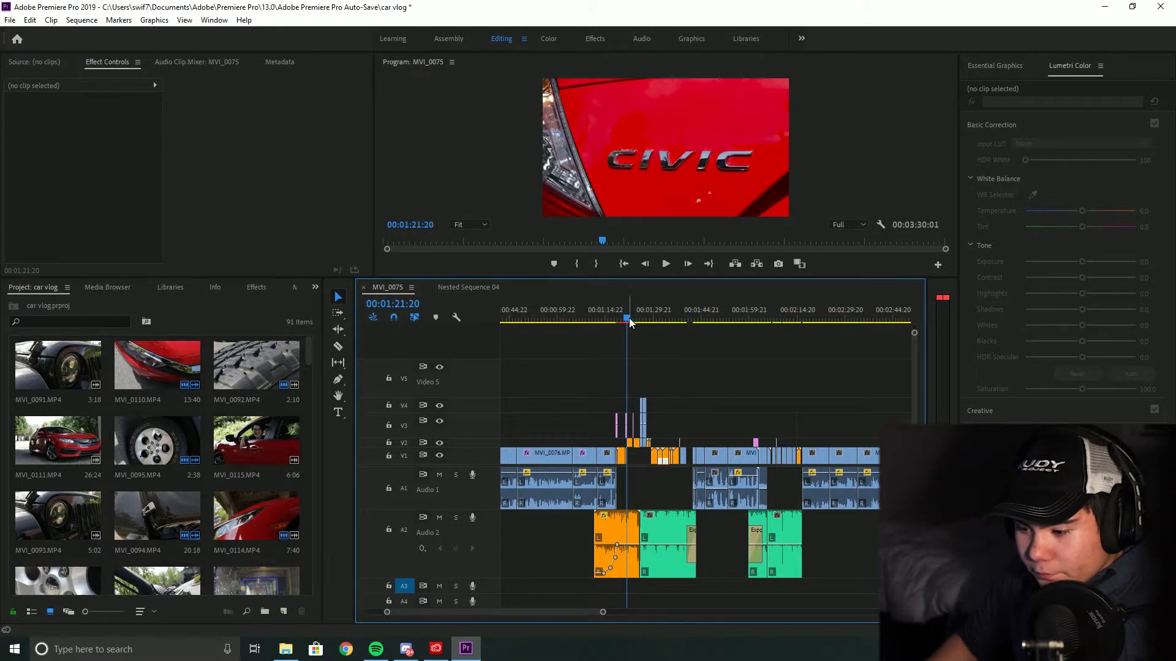
mouse_move(630, 318)
left_mouse_down()
mouse_move(644, 330)
mouse_move(644, 318)
left_mouse_up()
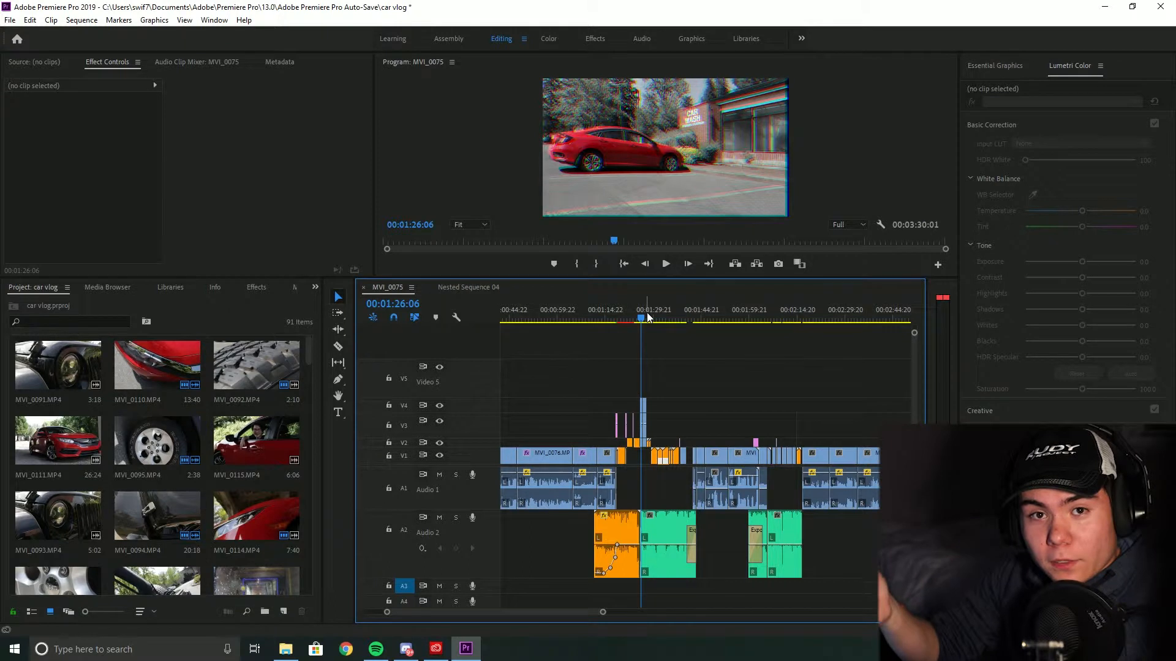
left_click(775, 310)
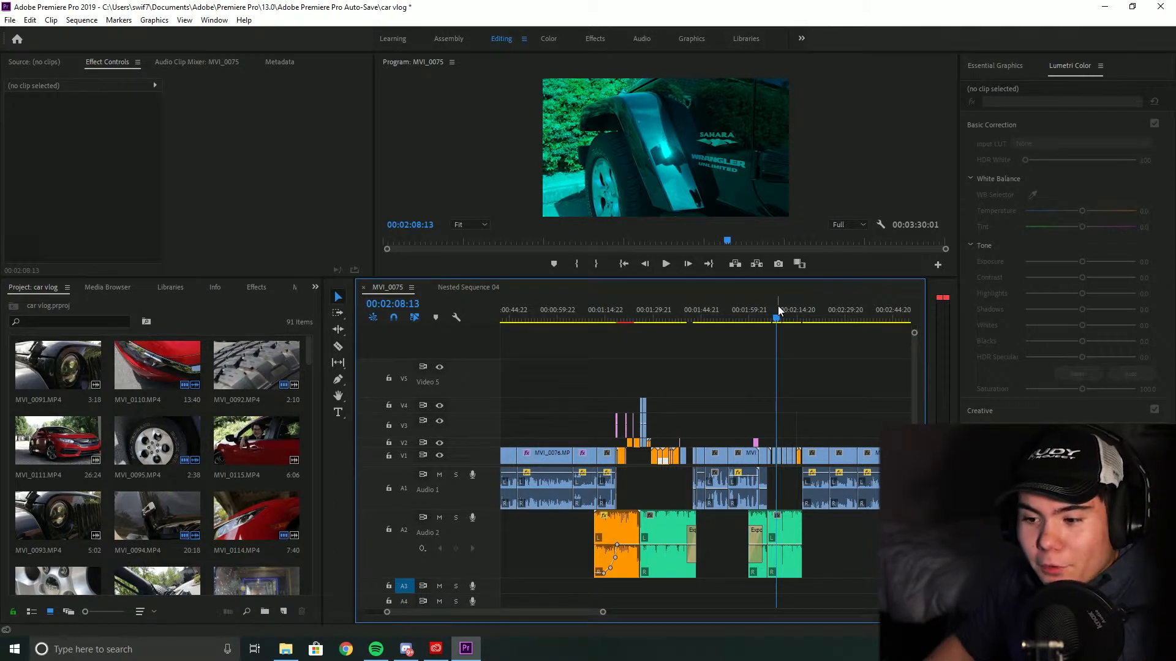
left_click(798, 315)
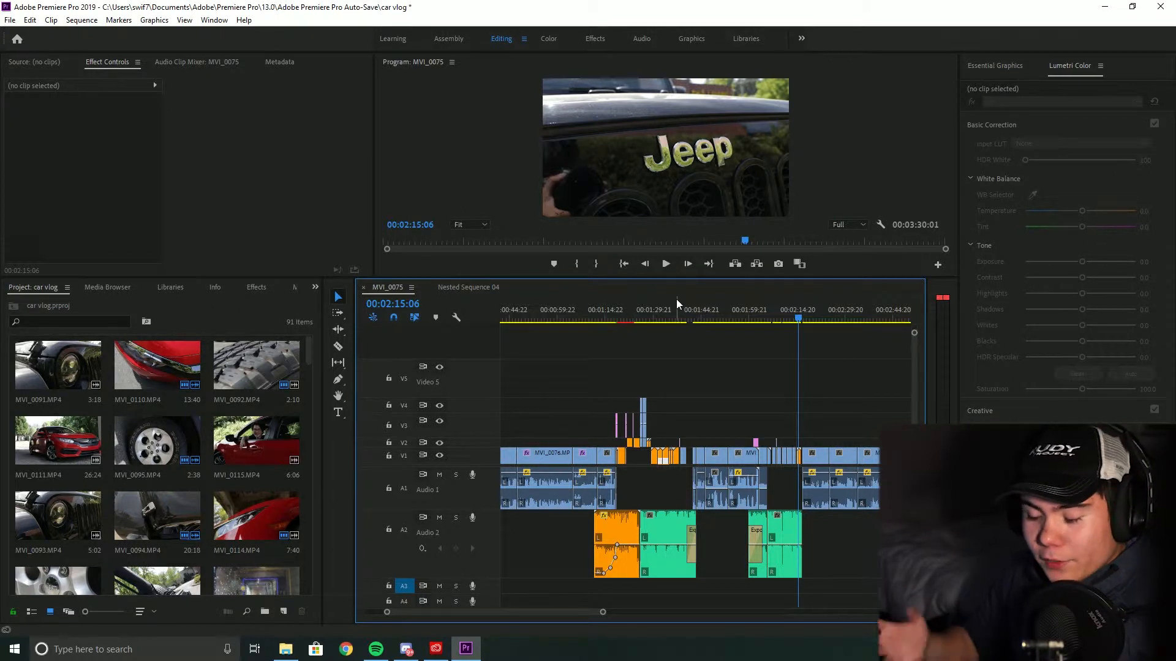
- Review the music fade-in under the talking footage, playing from 00:01:11:15 to the transition into the first B-roll shot
left_click(638, 316)
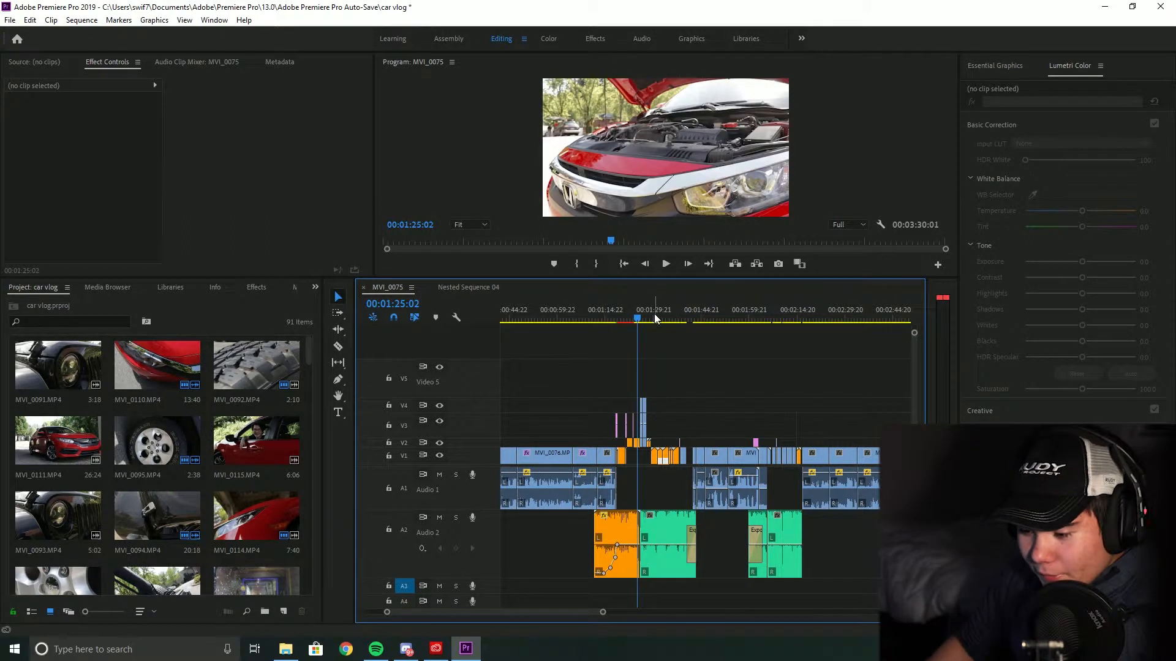
scroll(615, 525, "up", 6)
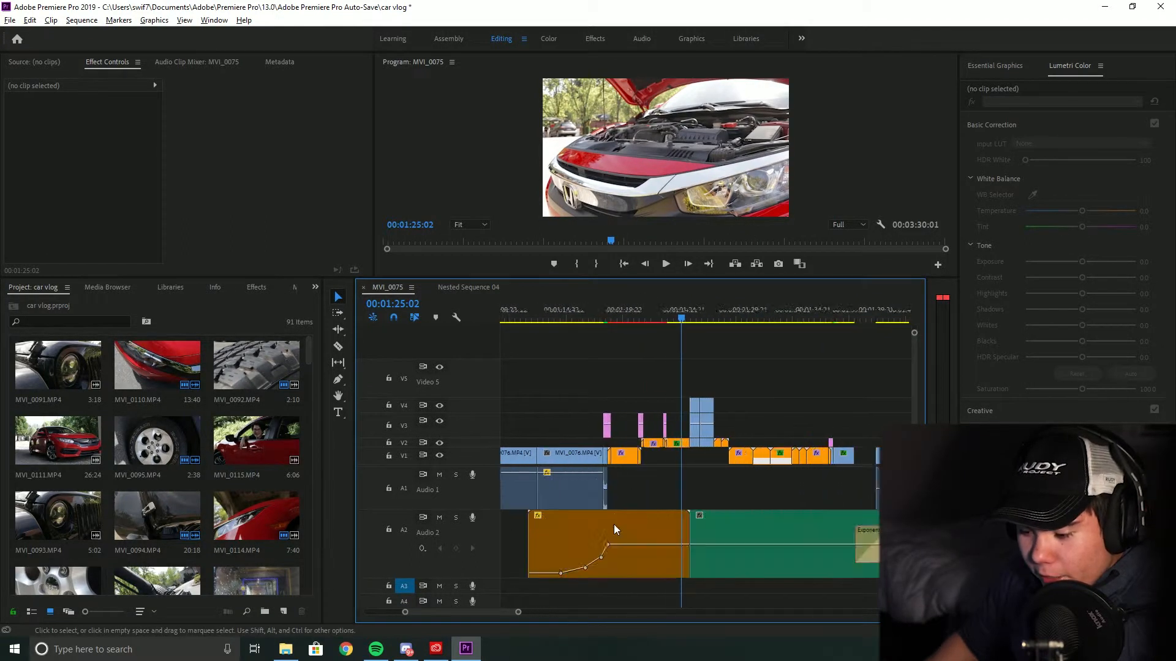
left_click_drag(747, 318, 558, 360)
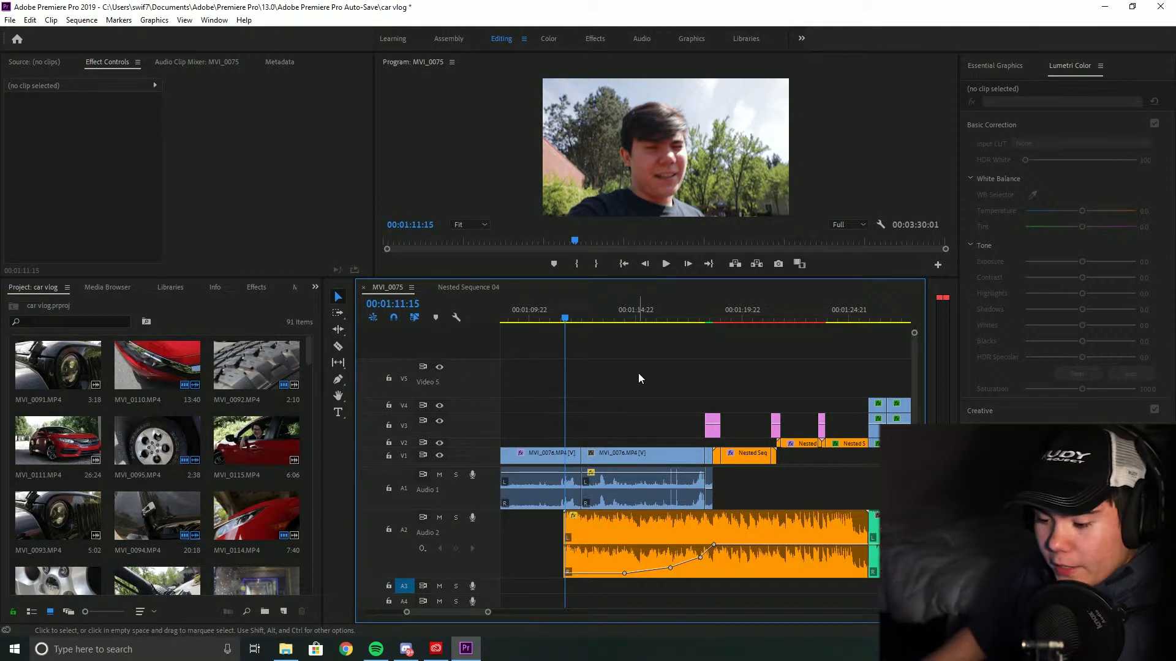
key("space")
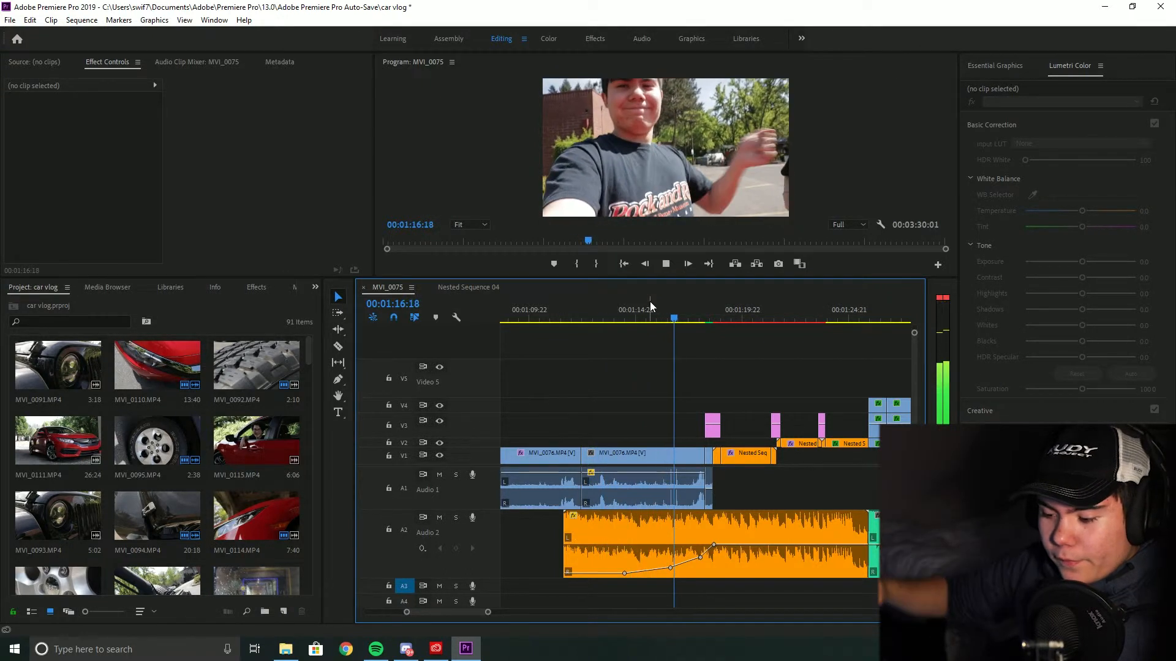
key("space")
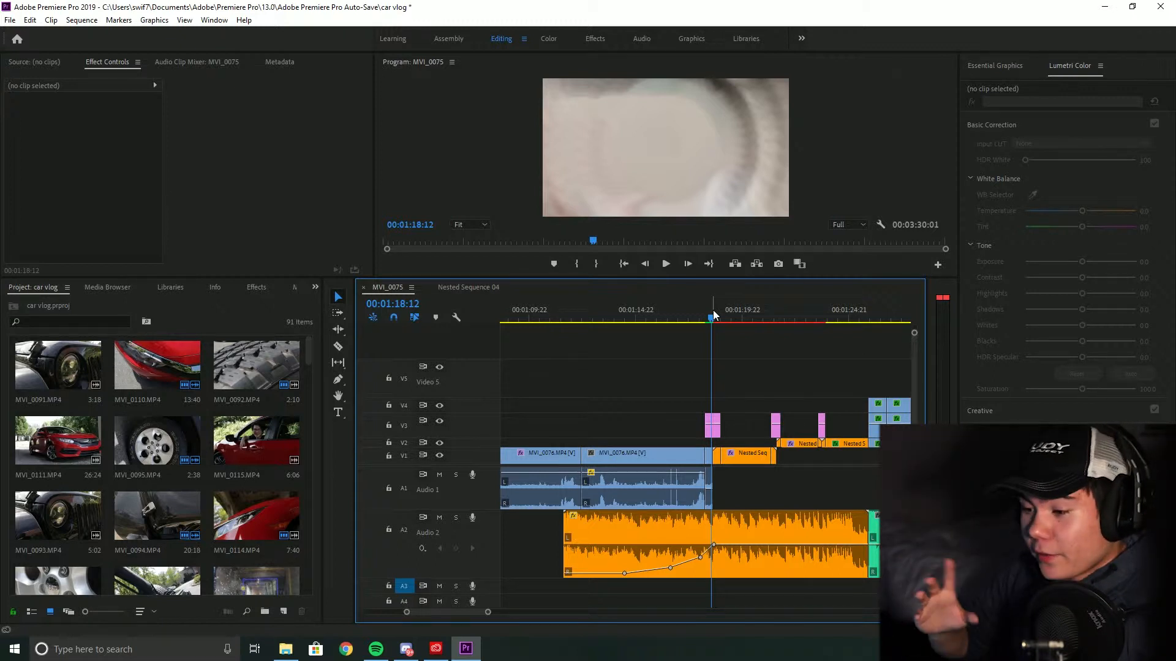
- Play the transitions up to the open hood shot, and revisit those from the bumper shot to the Civic badge
key("space")
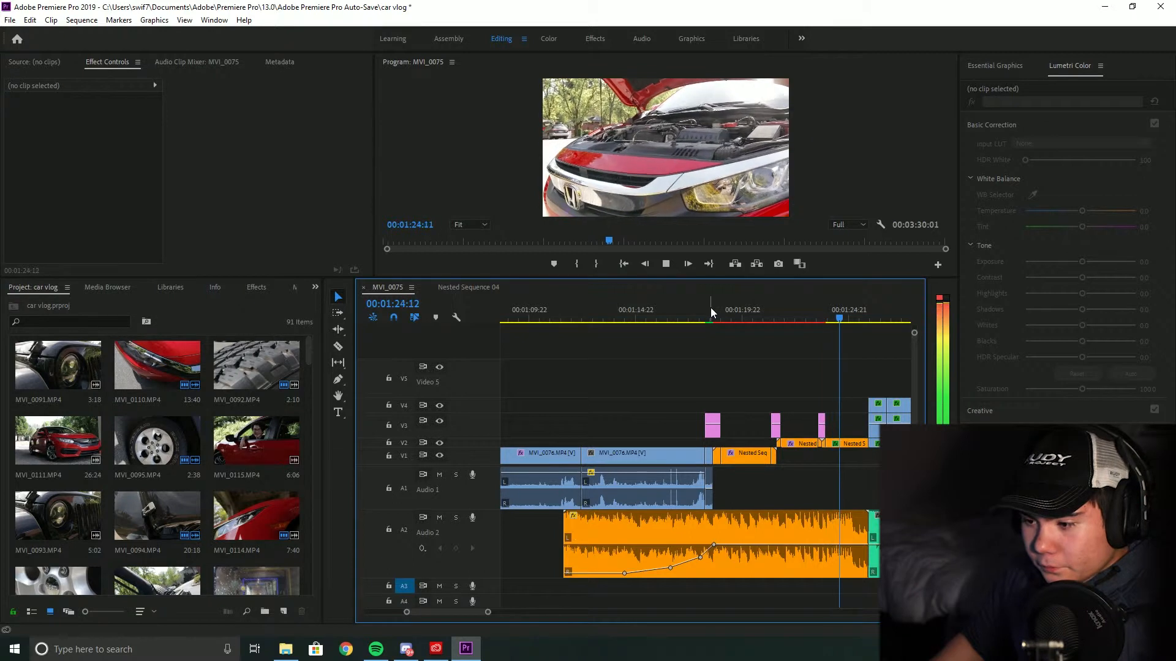
key("space")
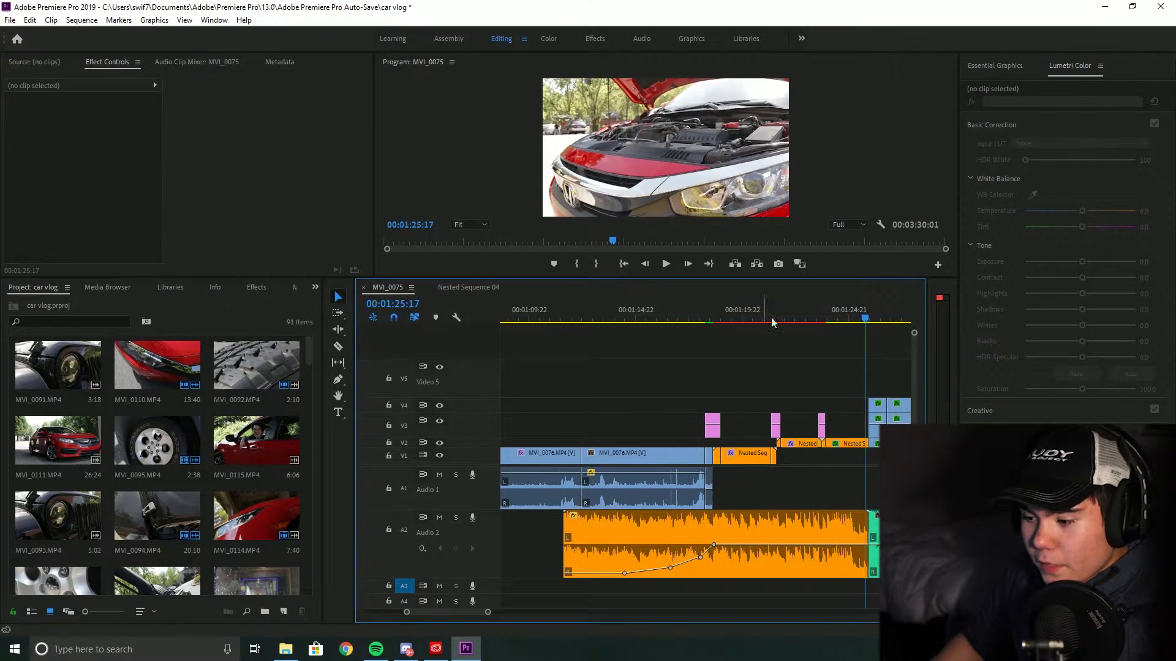
left_click(720, 316)
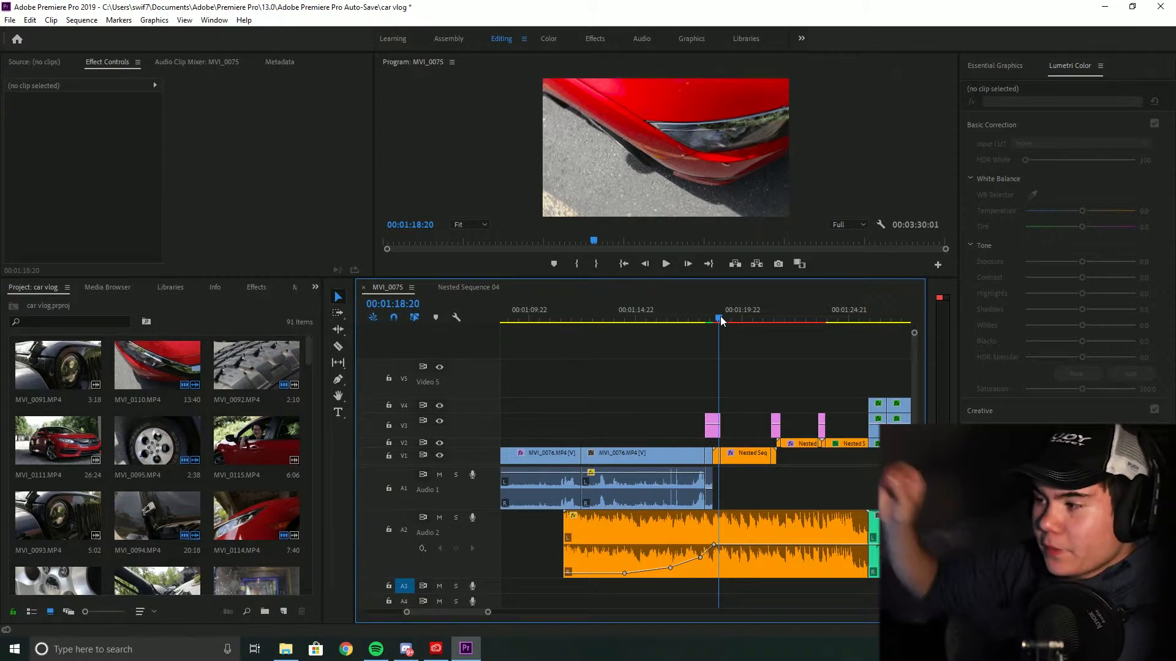
left_click_drag(722, 317, 794, 319)
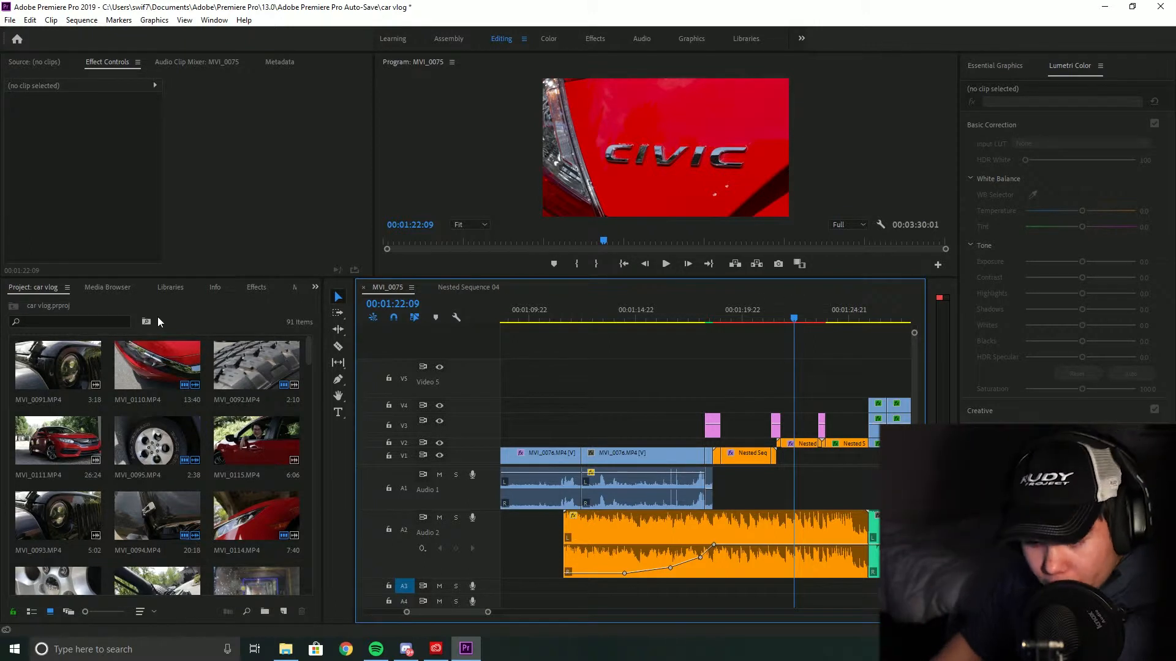
- Show the effect presets in Transition pack #3 from Orange83.com
left_click(249, 289)
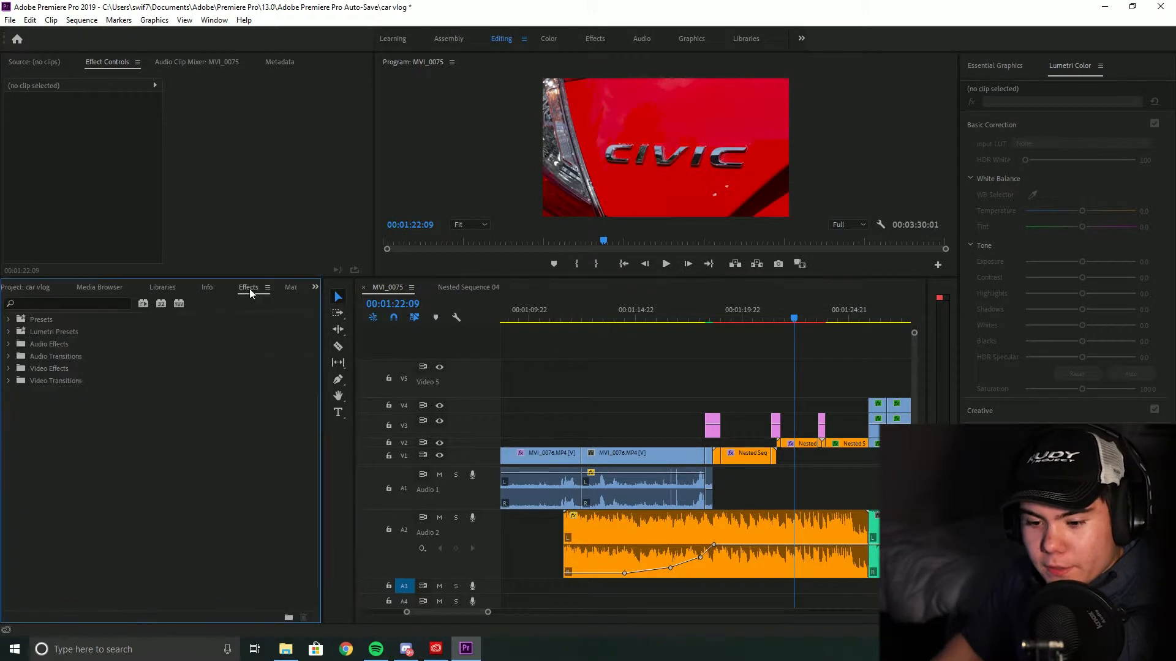
left_click(9, 320)
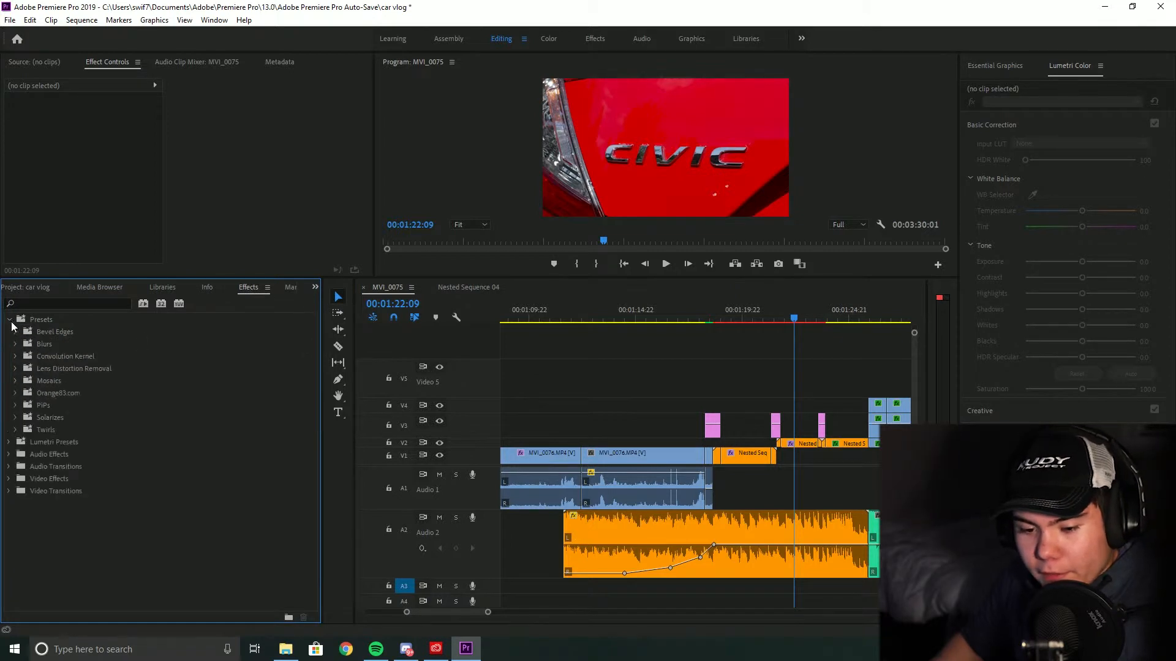
left_click(15, 393)
left_click(23, 405)
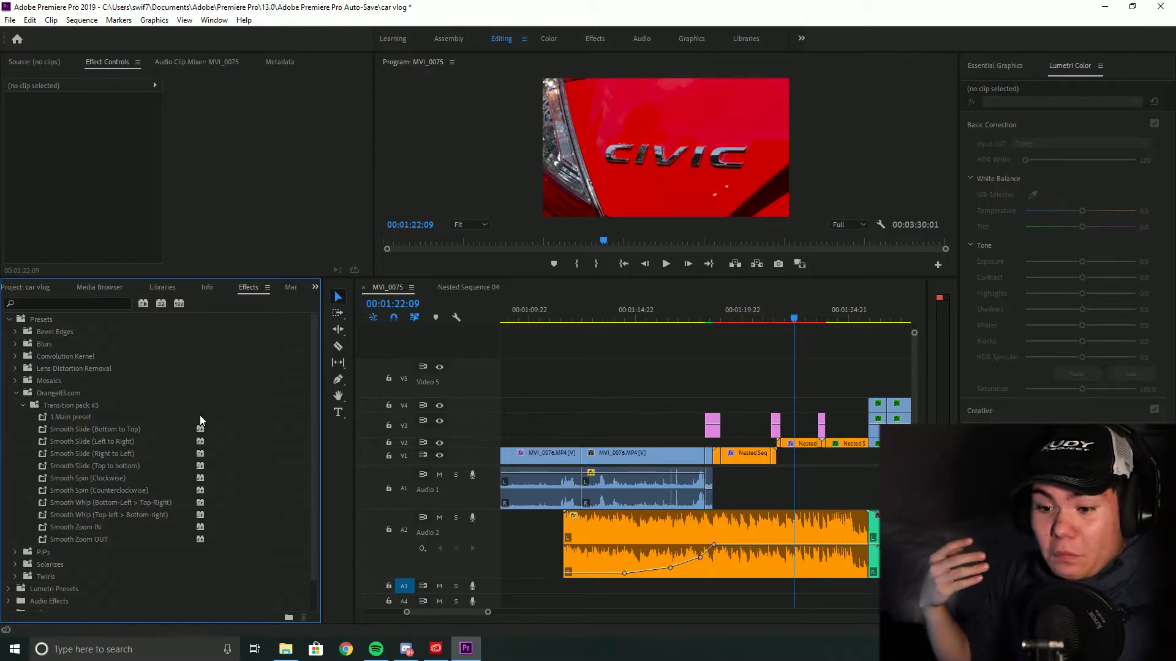
- Scrub repeatedly through the transitions from the talking footage to the bumper and Civic badge shots, and play on to the car wash shot
left_click(703, 319)
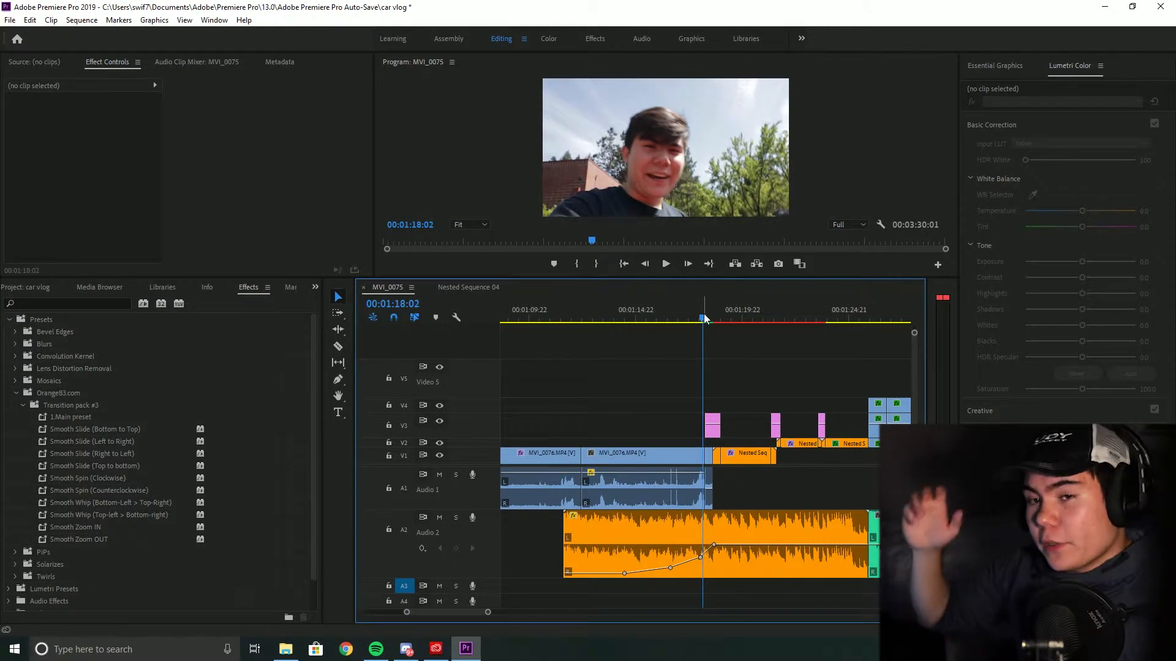
left_click_drag(703, 319, 721, 322)
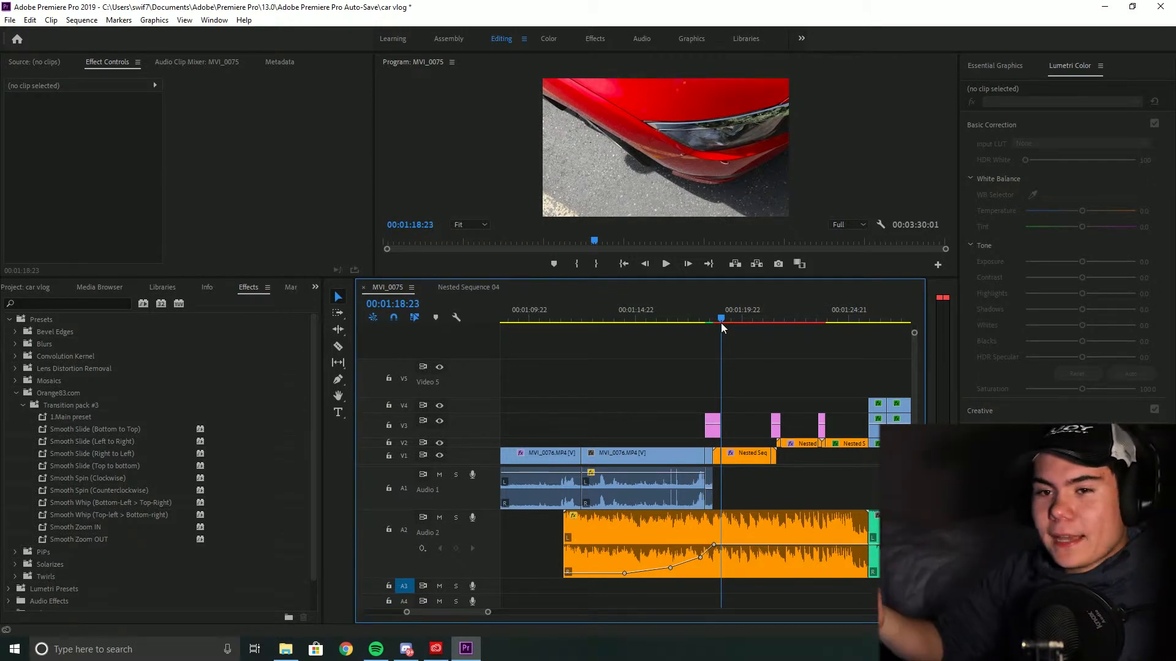
left_click_drag(773, 316, 803, 319)
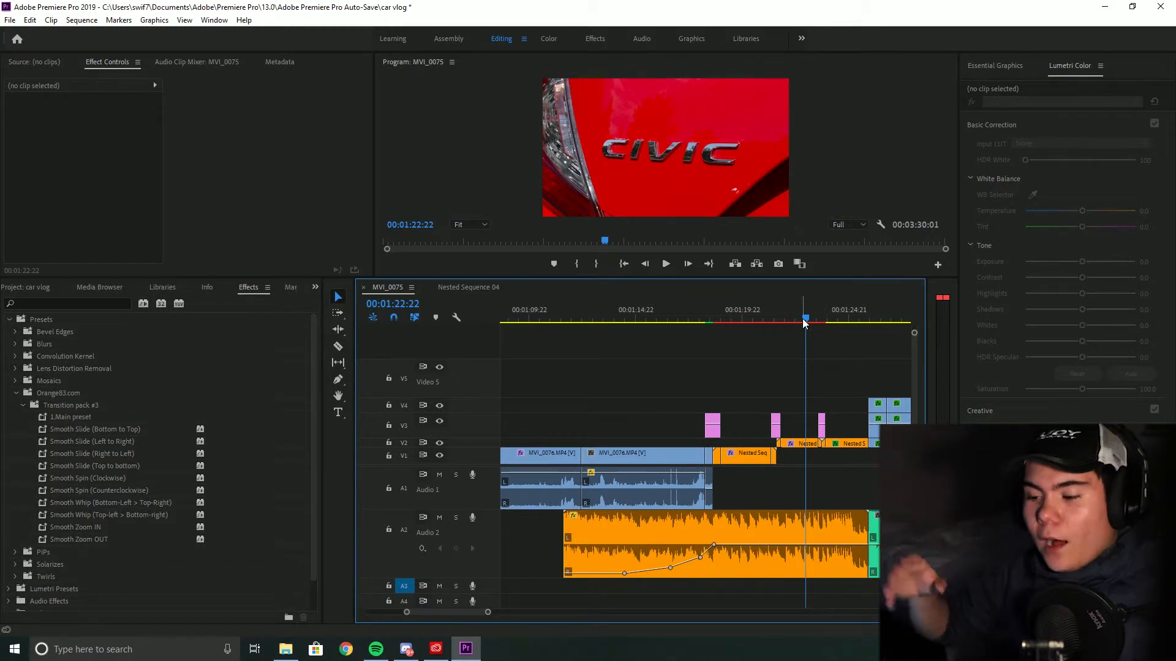
left_click(702, 319)
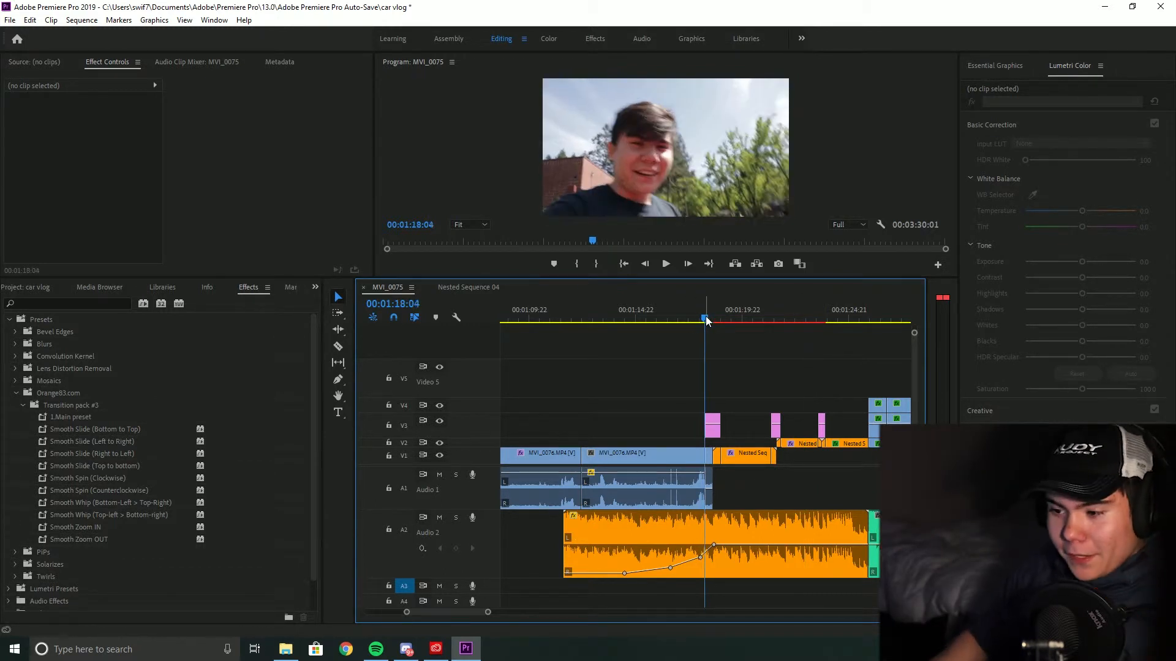
left_click_drag(705, 317, 731, 307)
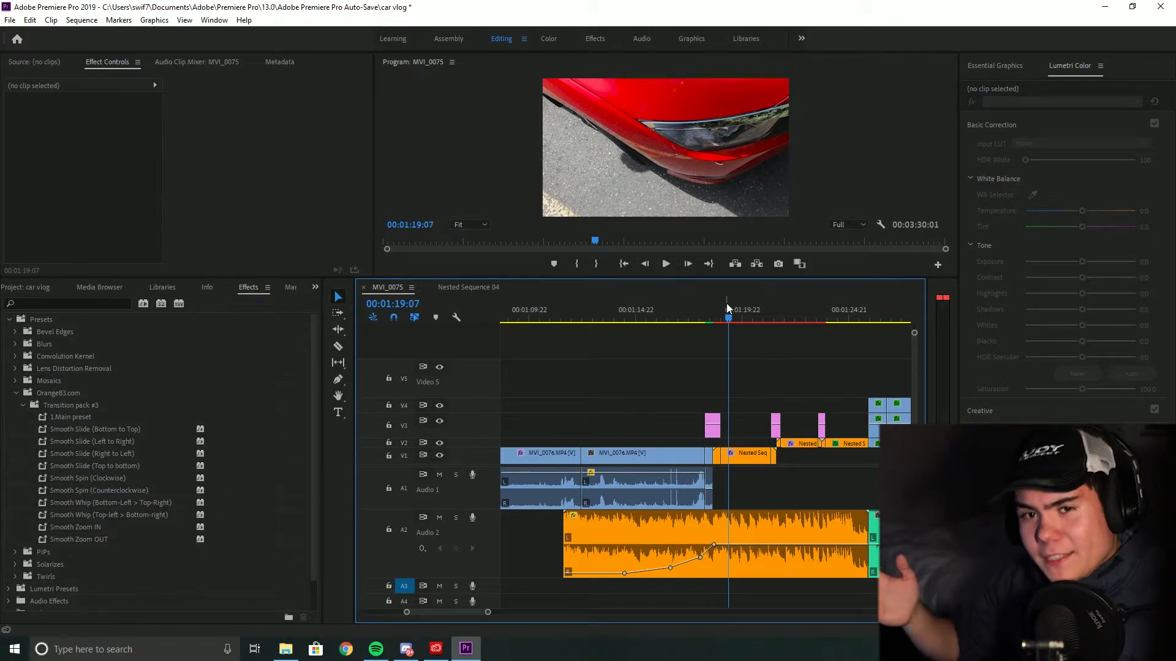
left_click_drag(727, 303, 800, 303)
key("space")
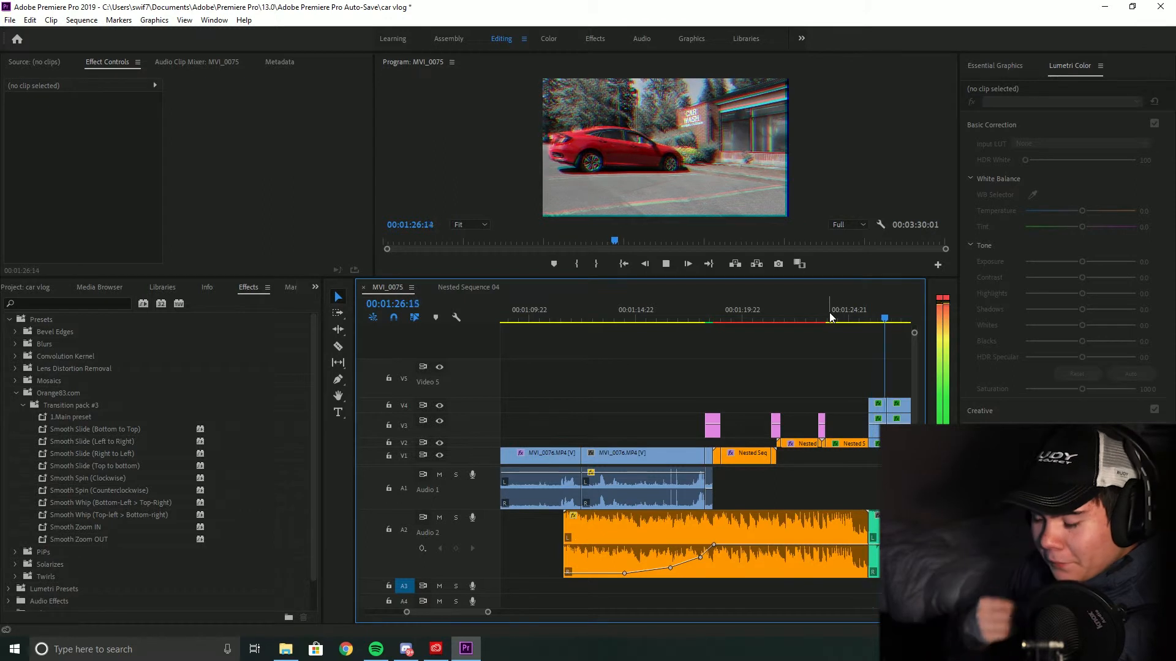
- Stop the sequence playback and preview the raw clips MVI_0099.MP4 and MVI_0101.MP4 from the car vlog project media
key("space")
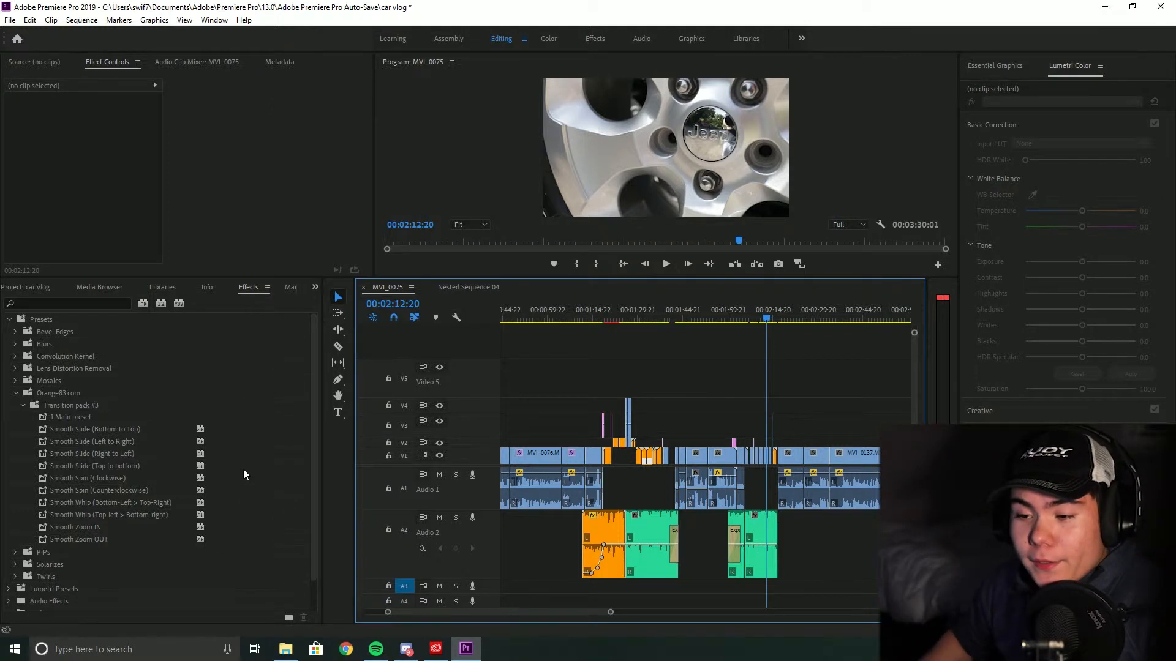
left_click(25, 287)
scroll(232, 458, "up", 1)
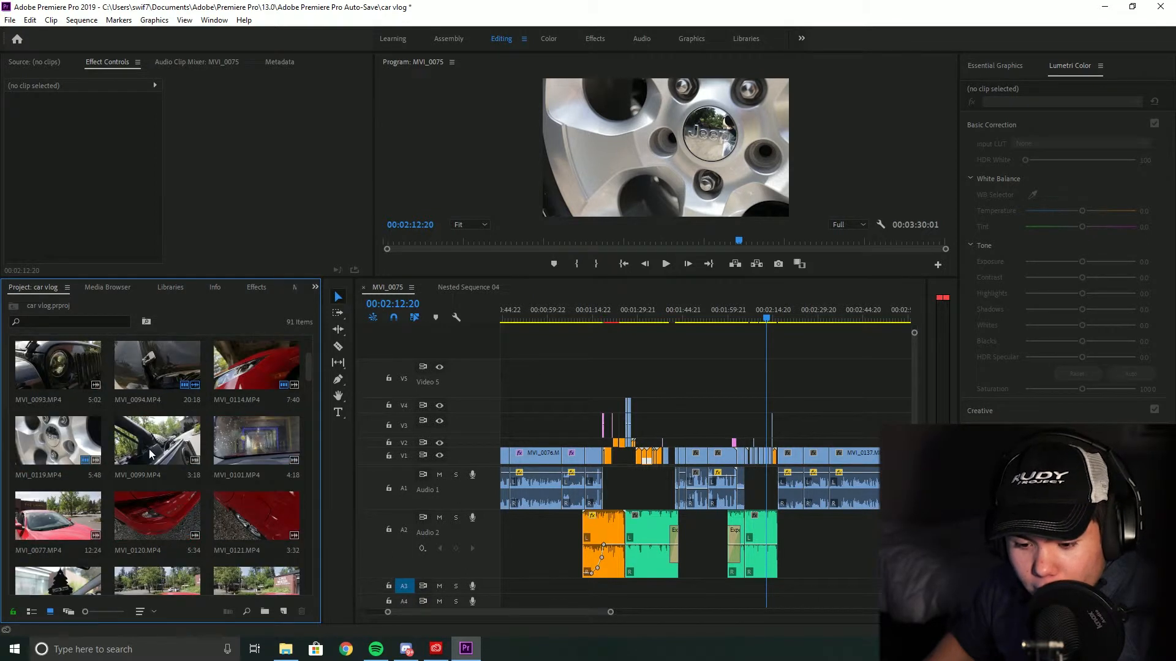
double_click(149, 450)
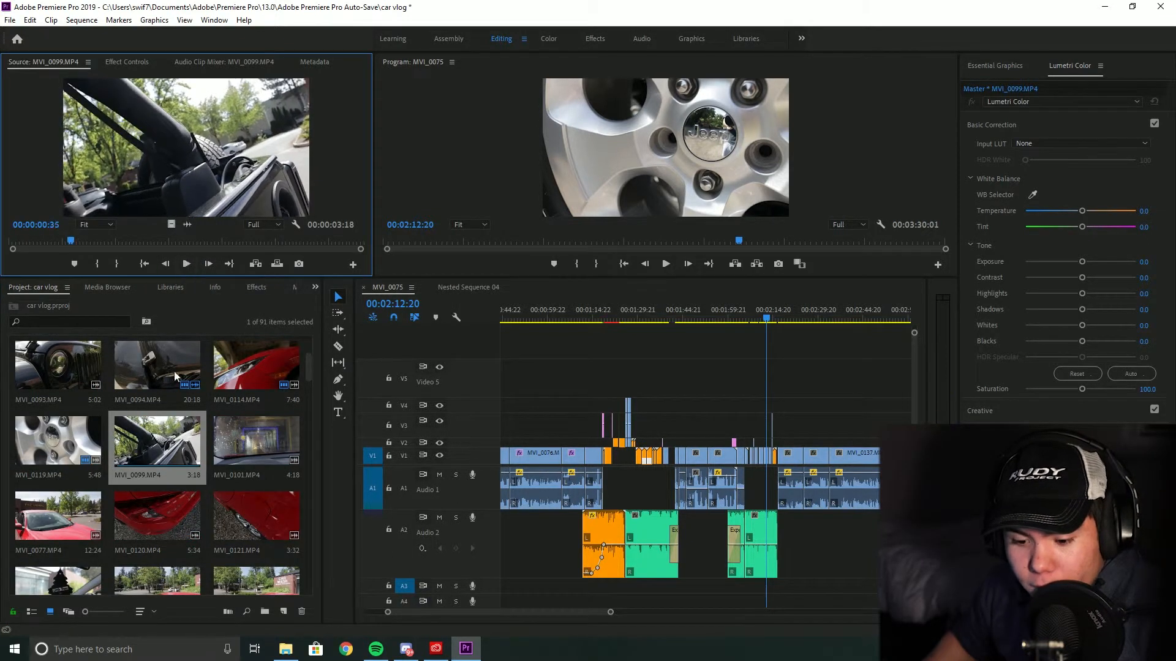
double_click(260, 447)
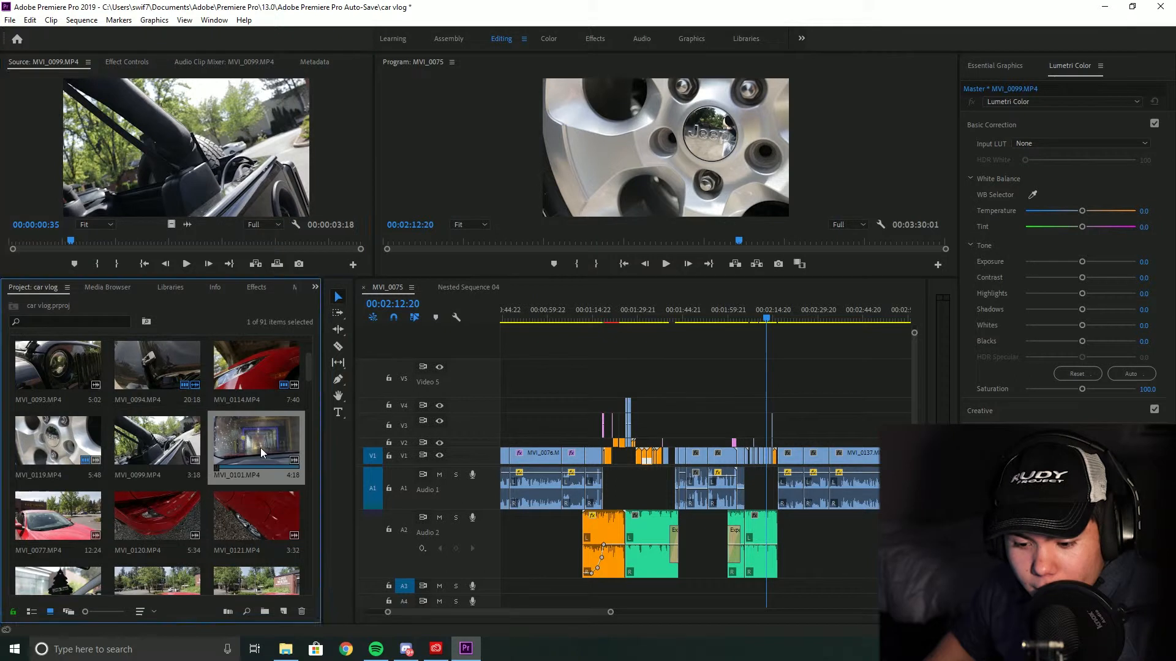
left_click(186, 264)
left_click(187, 264)
scroll(216, 442, "down", 2)
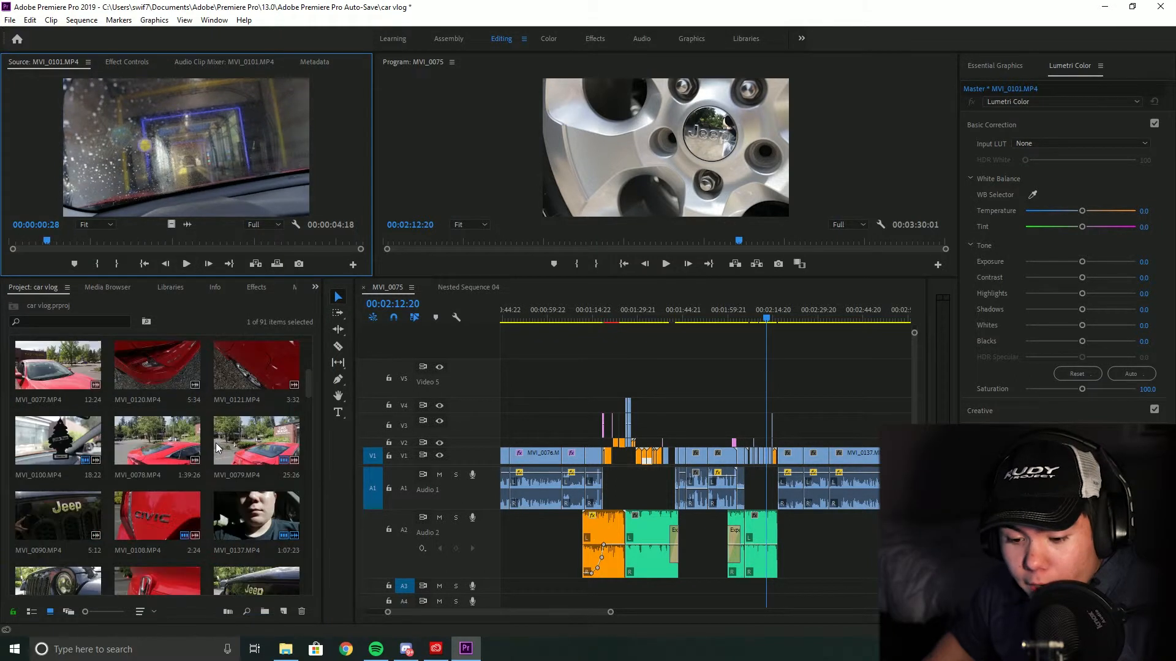
- Preview the raw clips MVI_0090.MP4 and MVI_0102.MP4, and browse further through the project media
double_click(58, 526)
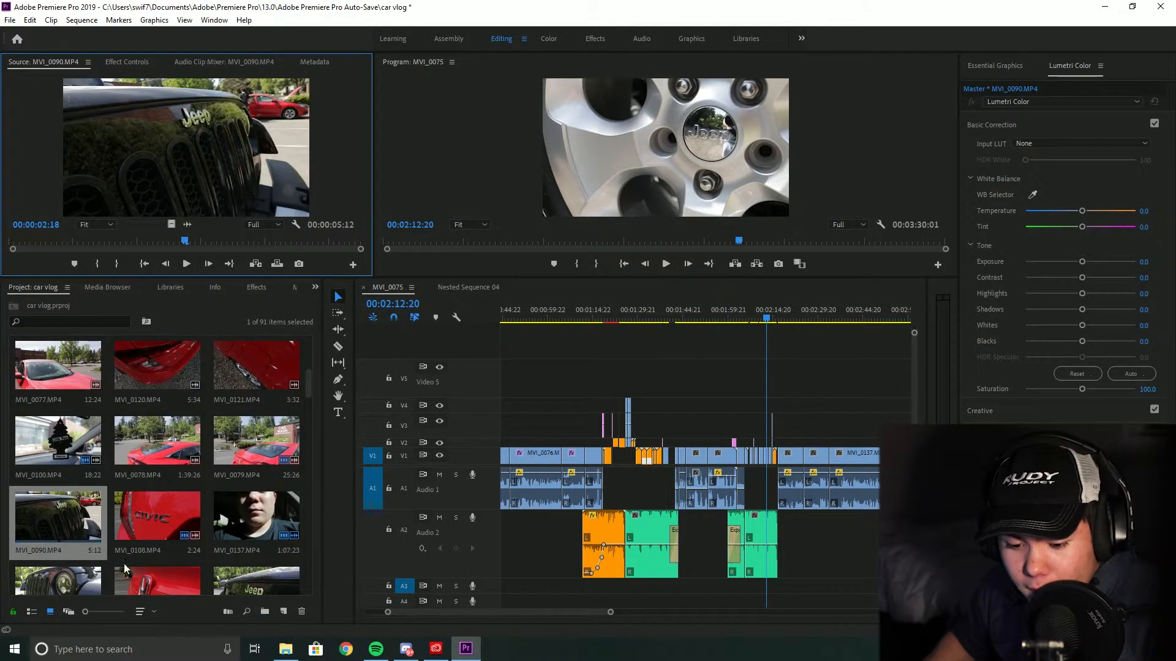
scroll(113, 566, "down", 3)
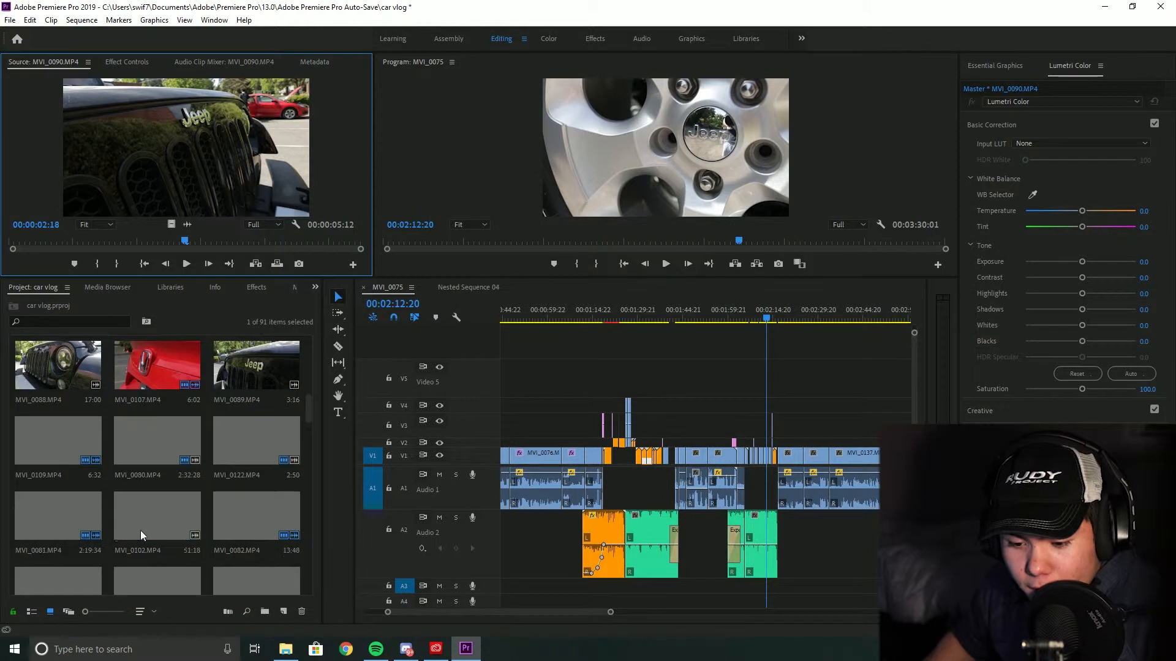
double_click(181, 525)
left_click(187, 264)
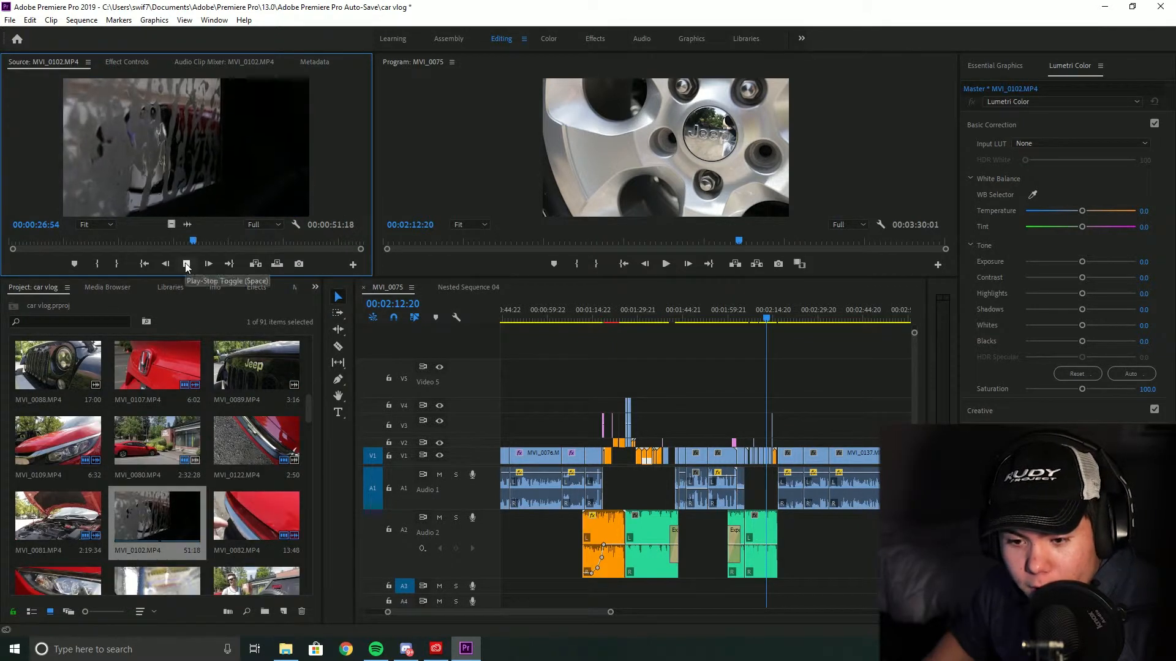
left_click(187, 264)
scroll(211, 541, "down", 3)
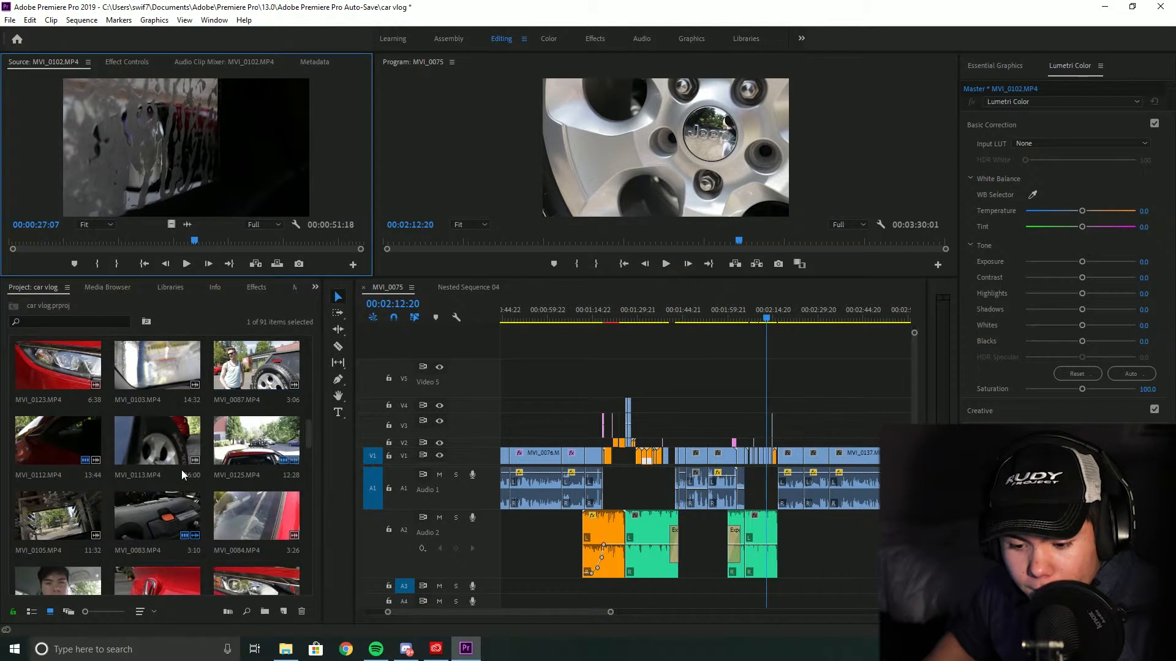
scroll(204, 509, "down", 3)
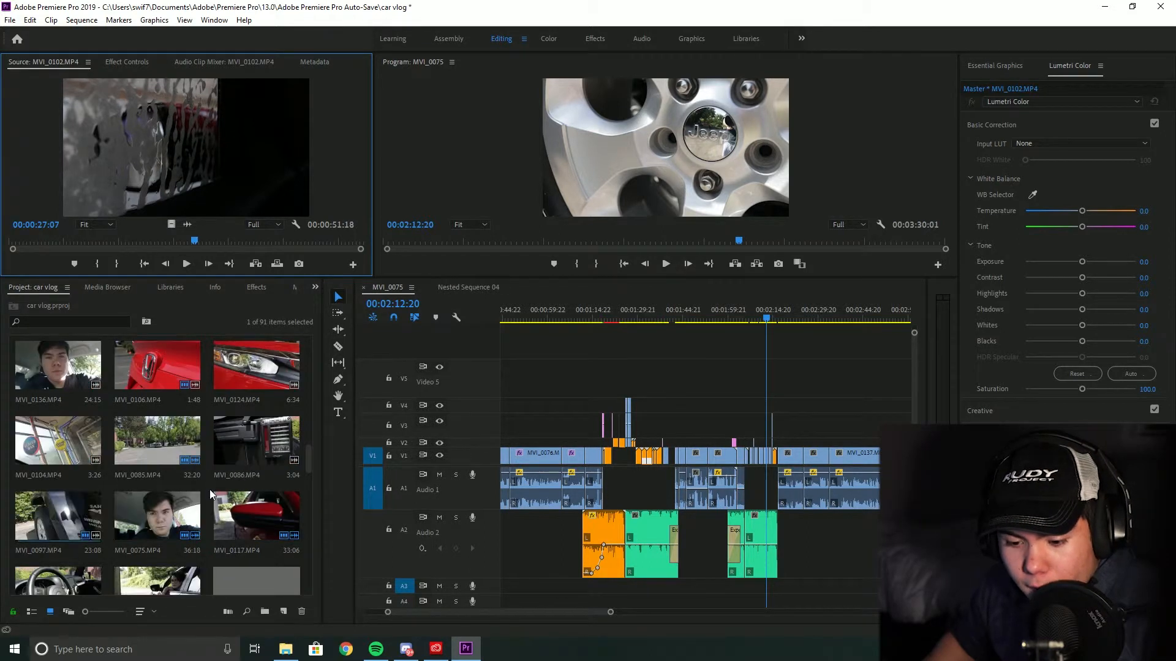
- Preview the raw clips MVI_0086.MP4 and MVI_0098.MP4, playing a short part of each
double_click(246, 472)
left_click(186, 264)
left_click(186, 264)
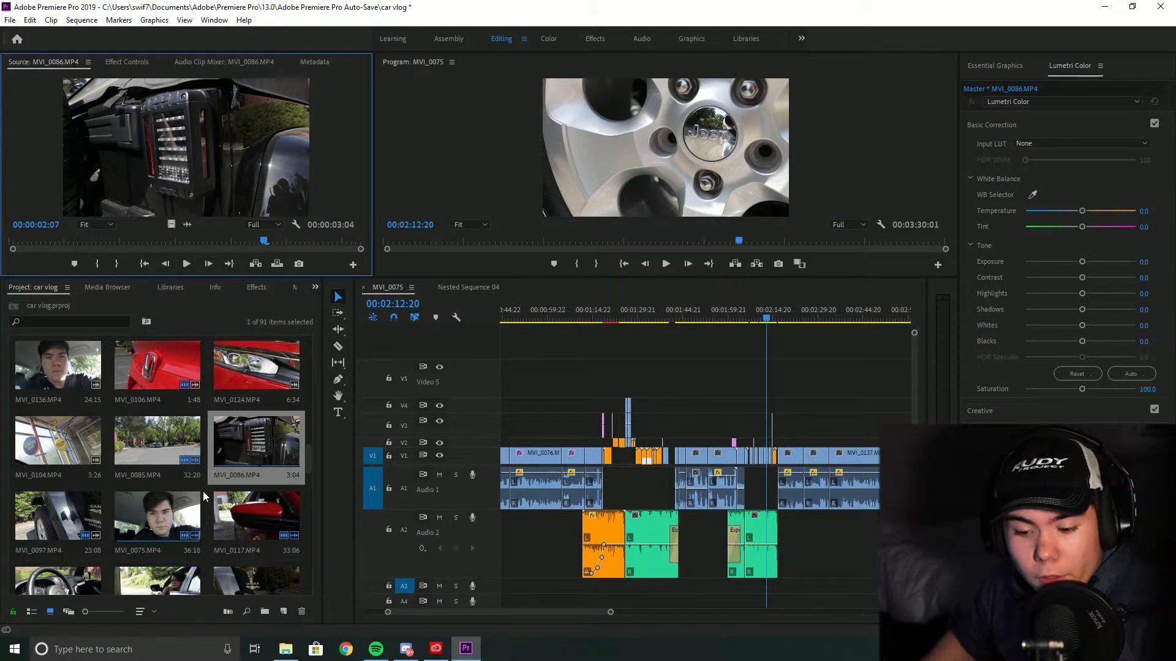
scroll(204, 490, "down", 2)
double_click(59, 441)
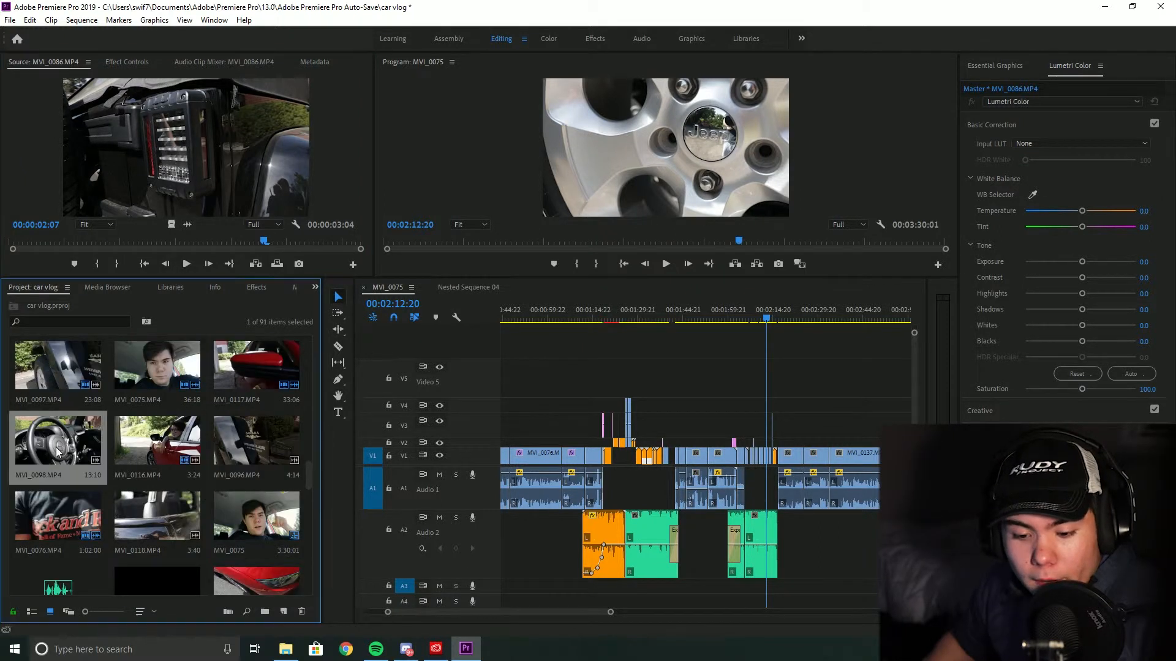
left_click(187, 264)
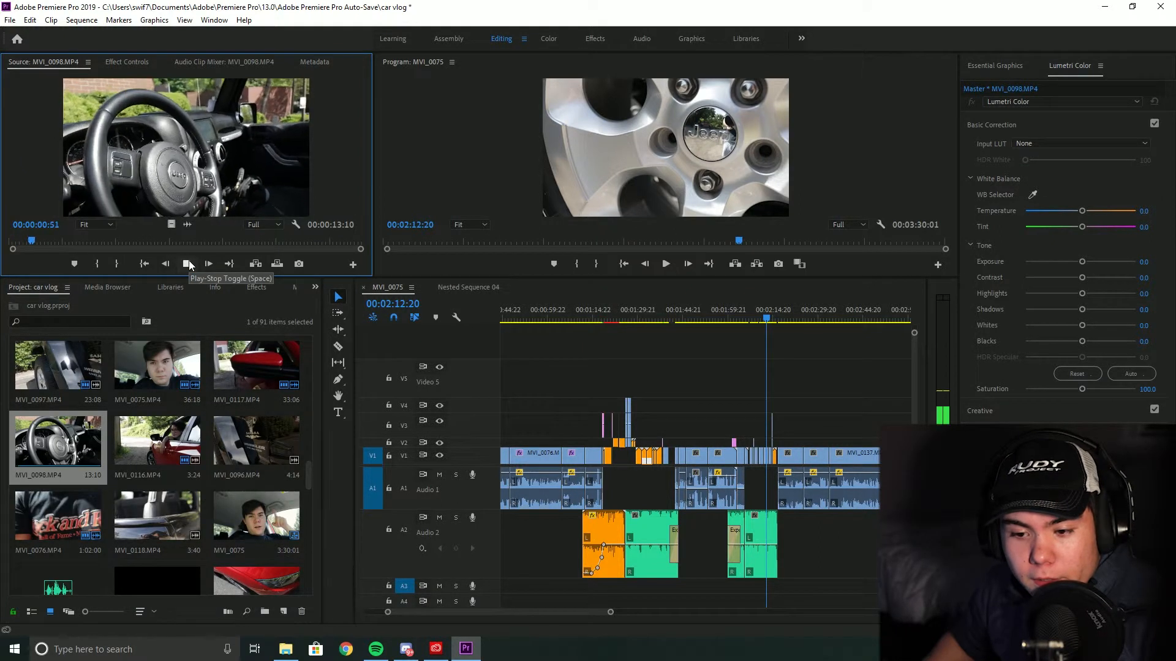
left_click(187, 264)
- Open and close Nested Sequence 03 twice, scrubbing between the bumper and Civic badge shots in MVI_0075 in between
scroll(270, 512, "down", 2)
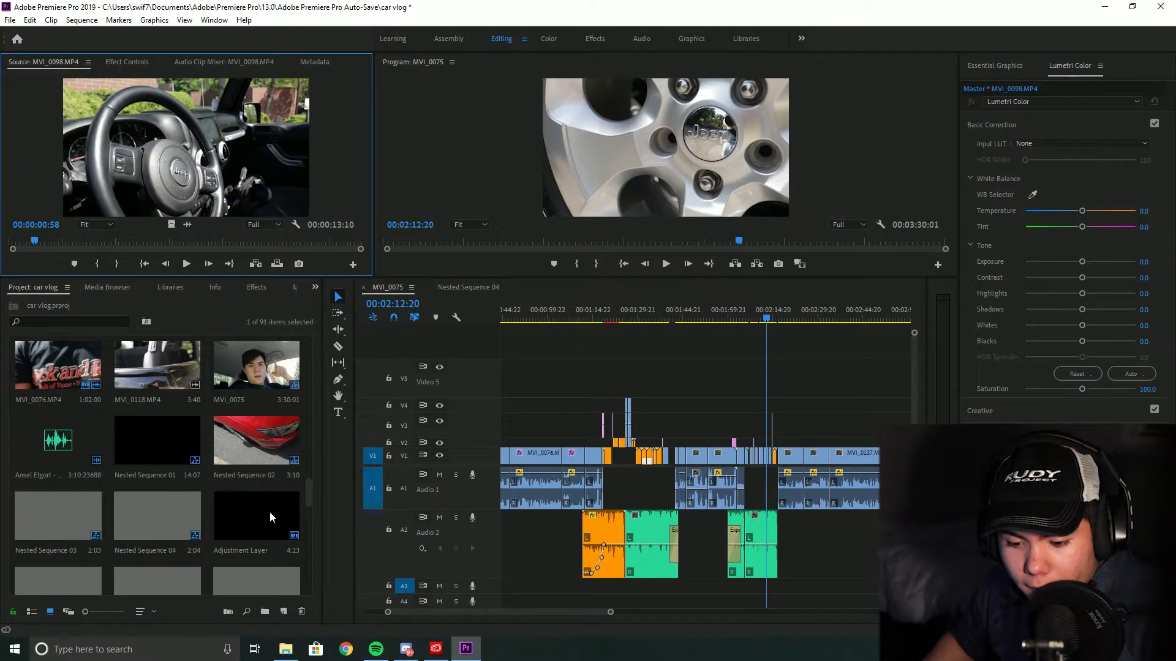
double_click(67, 520)
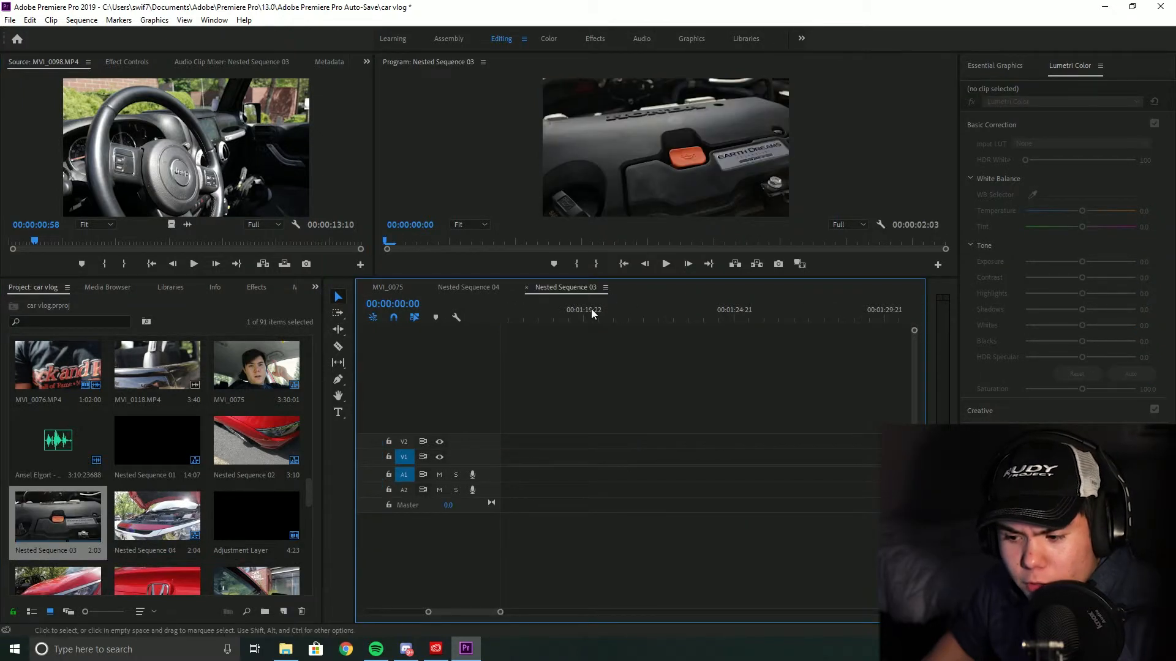
left_click(526, 287)
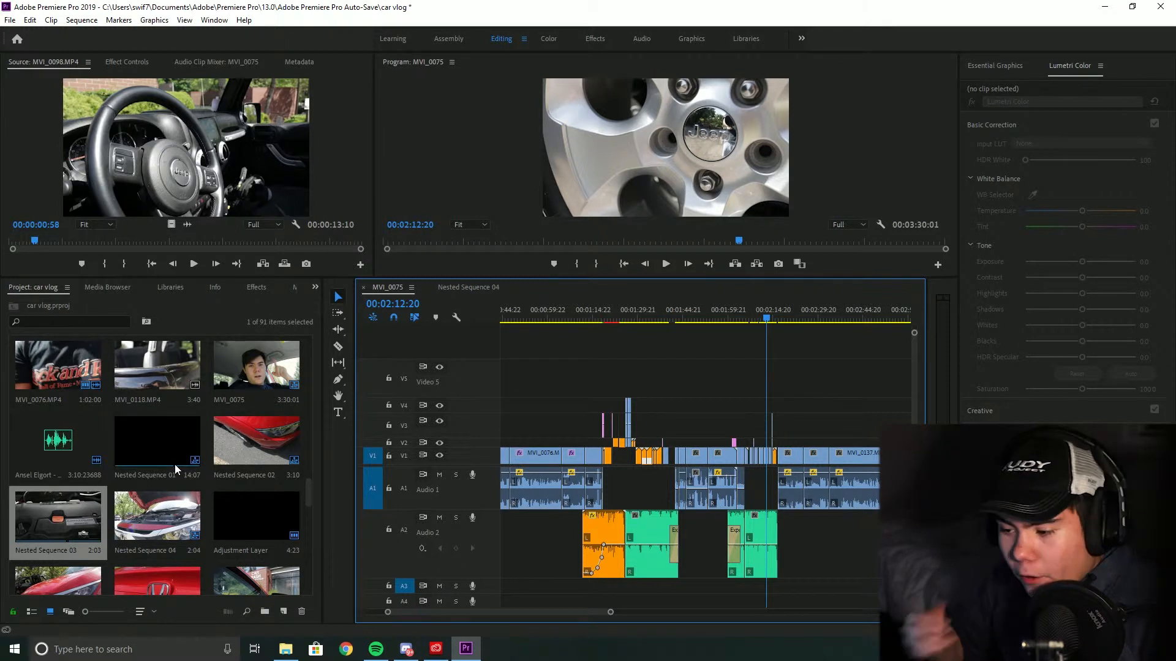
left_click(617, 319)
left_click_drag(618, 320, 610, 318)
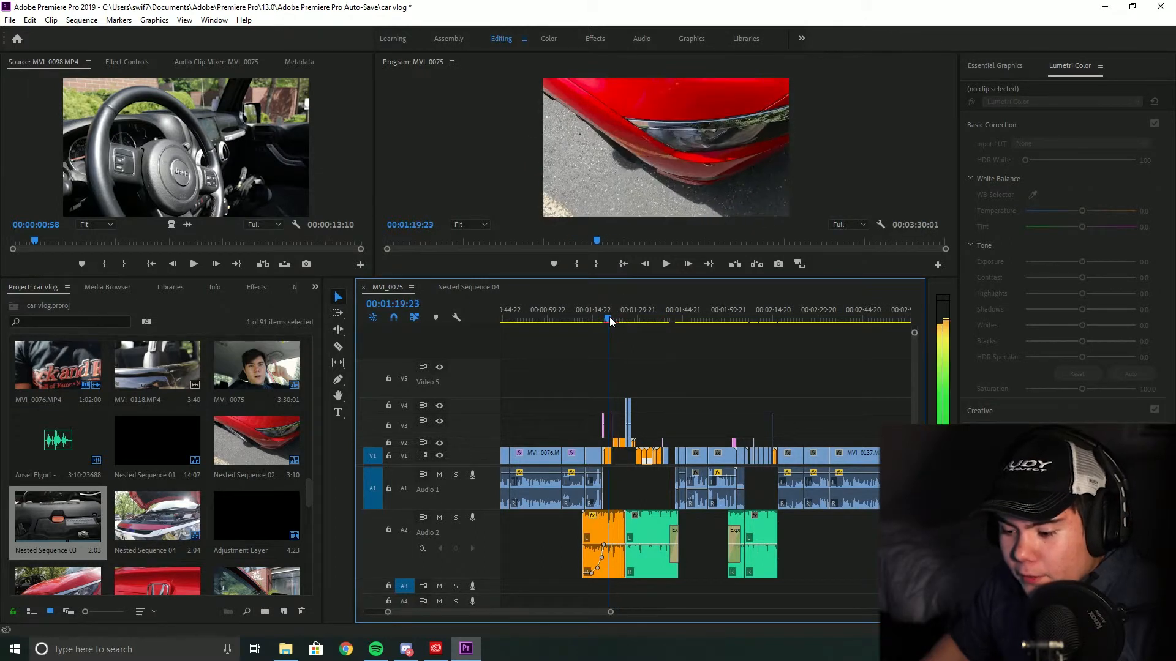
mouse_move(609, 322)
left_mouse_down()
mouse_move(622, 322)
mouse_move(613, 320)
left_mouse_up()
double_click(58, 518)
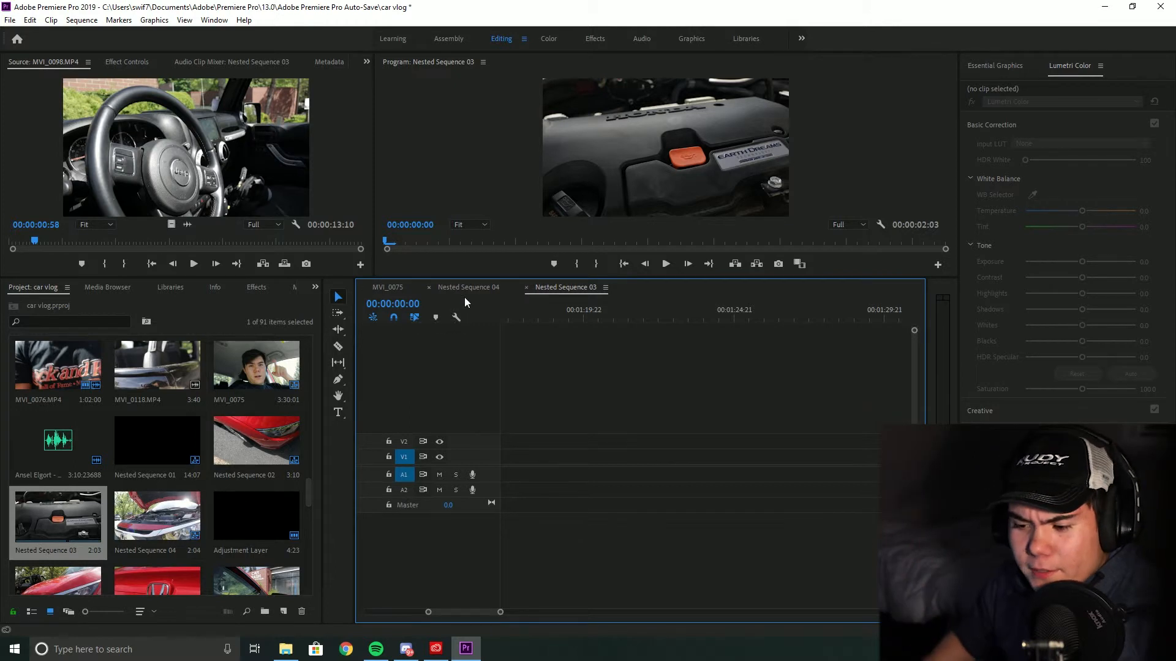
left_click(530, 289)
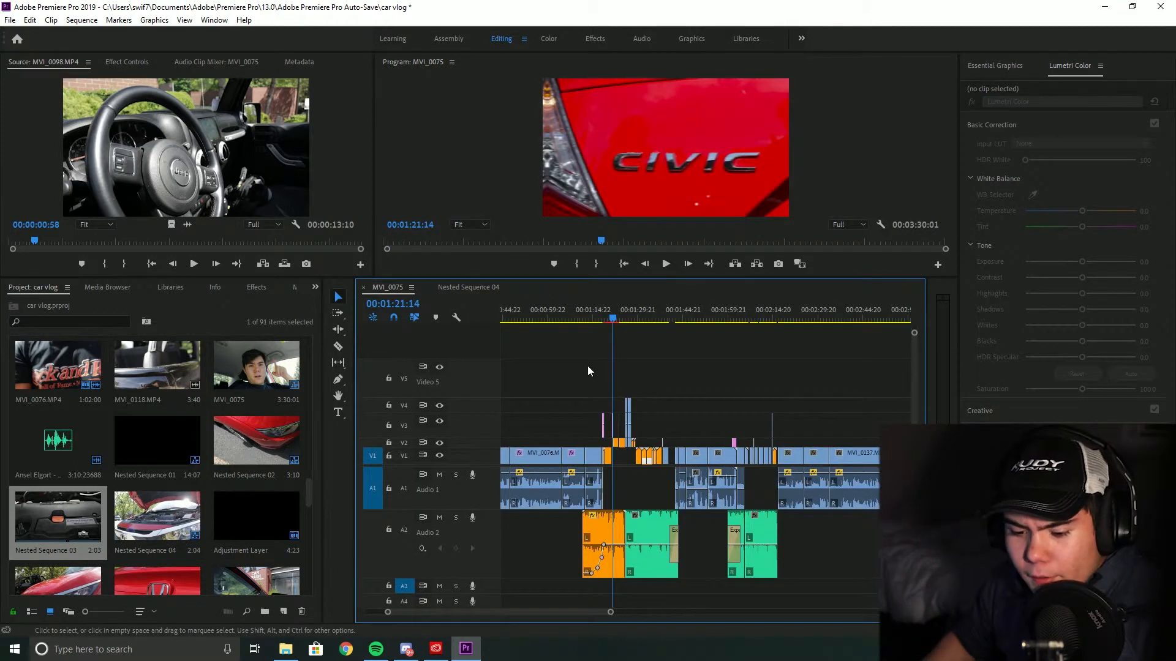
- Browse the remaining nested sequences in the car vlog project media, down to the Civic badge ones
scroll(238, 517, "down", 5)
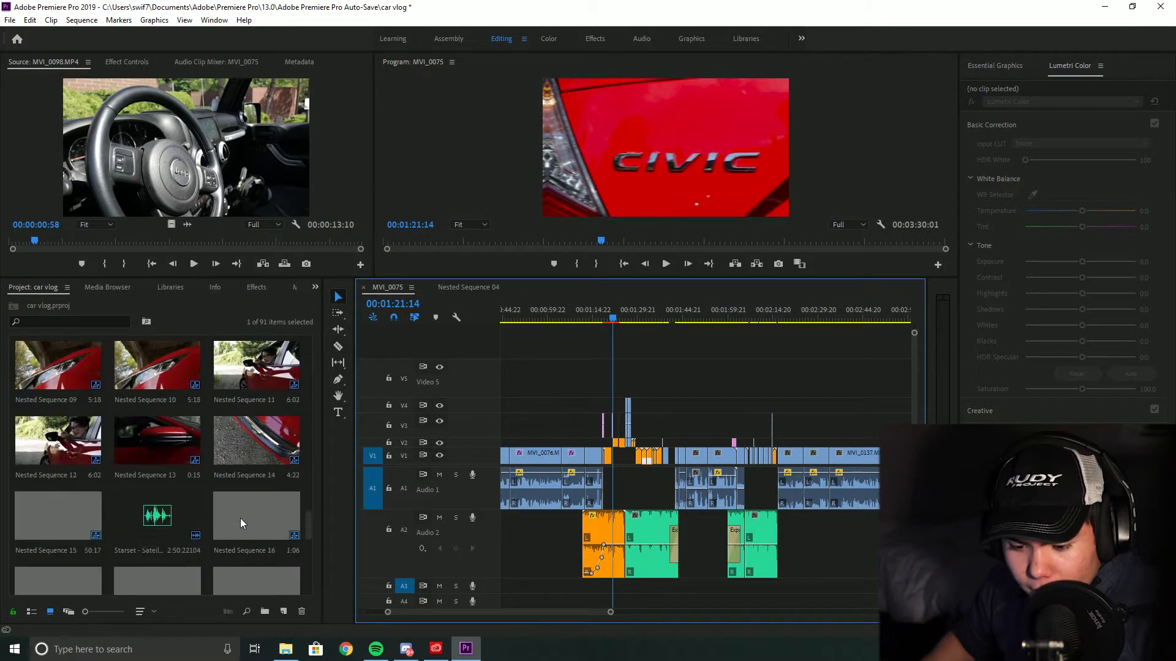
scroll(193, 509, "down", 3)
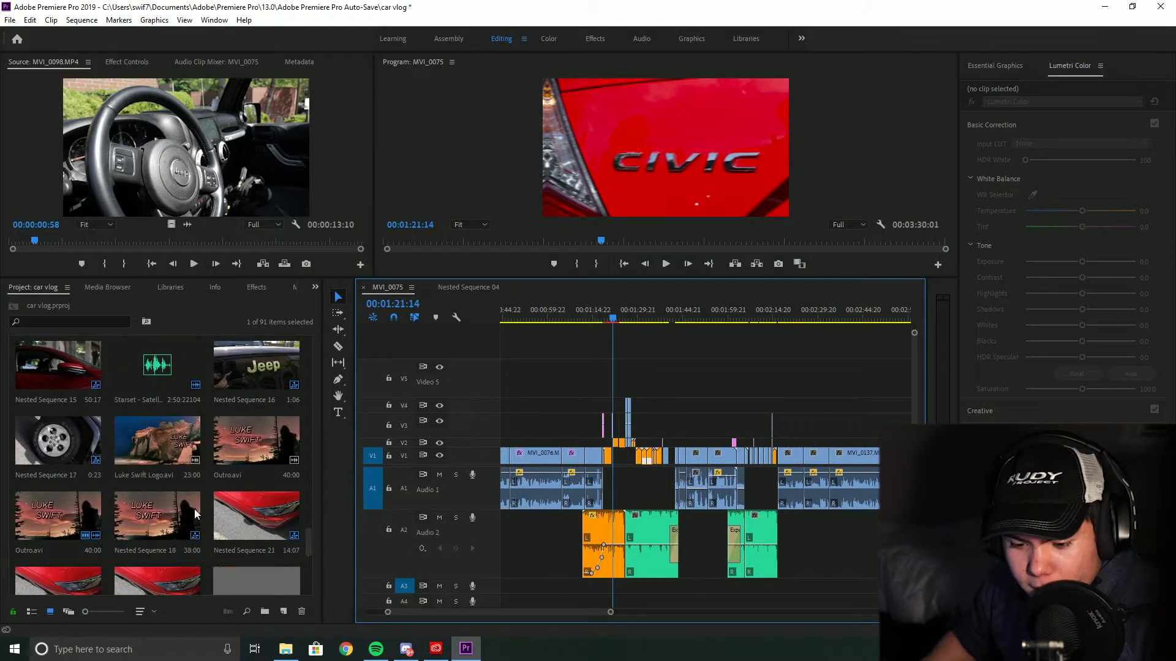
scroll(194, 509, "down", 3)
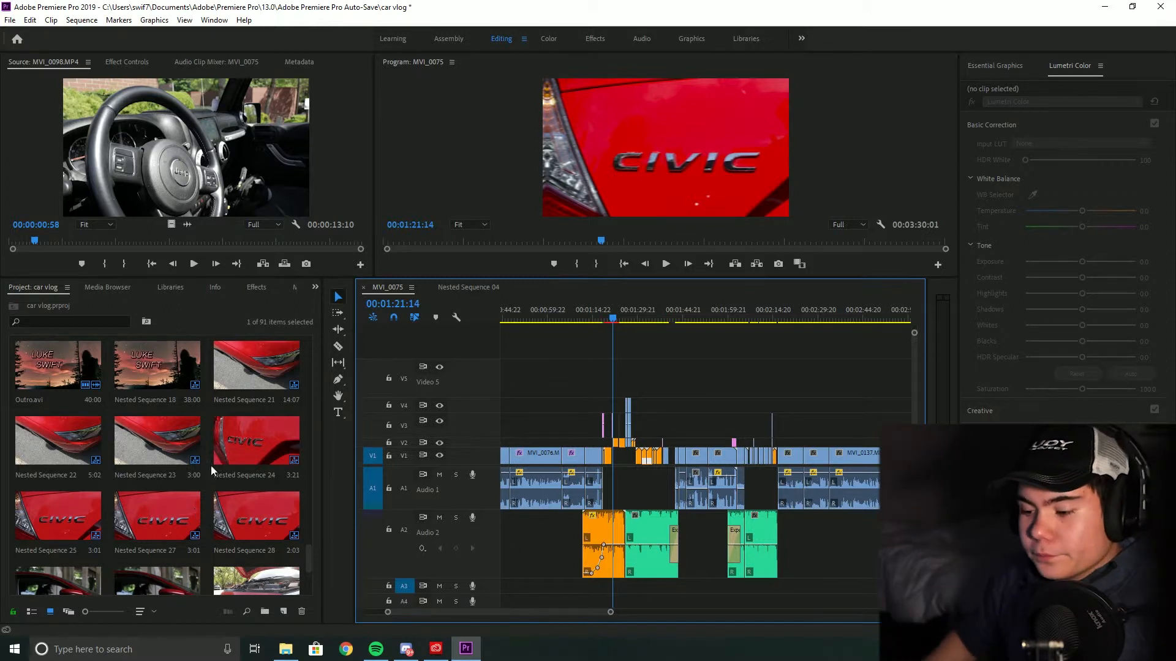
- Scrub through the first B-roll section, play the transition into the bumper shot, and move through the Civic badge to the open hood shot
left_click_drag(616, 322, 673, 324)
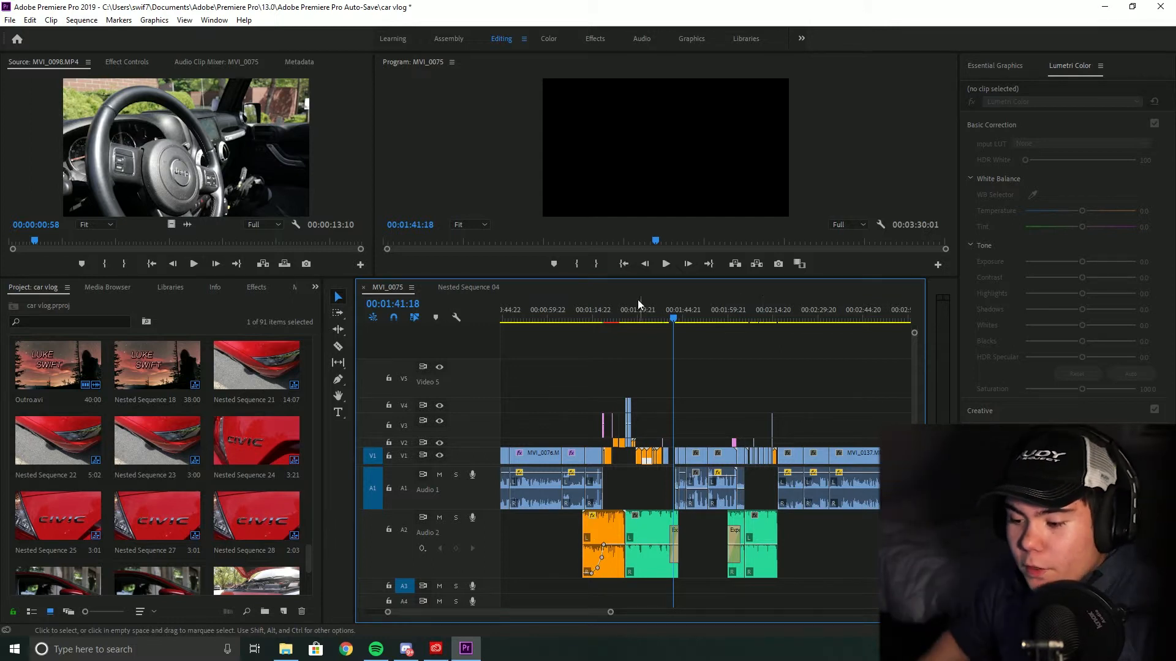
left_click(604, 313)
key("space")
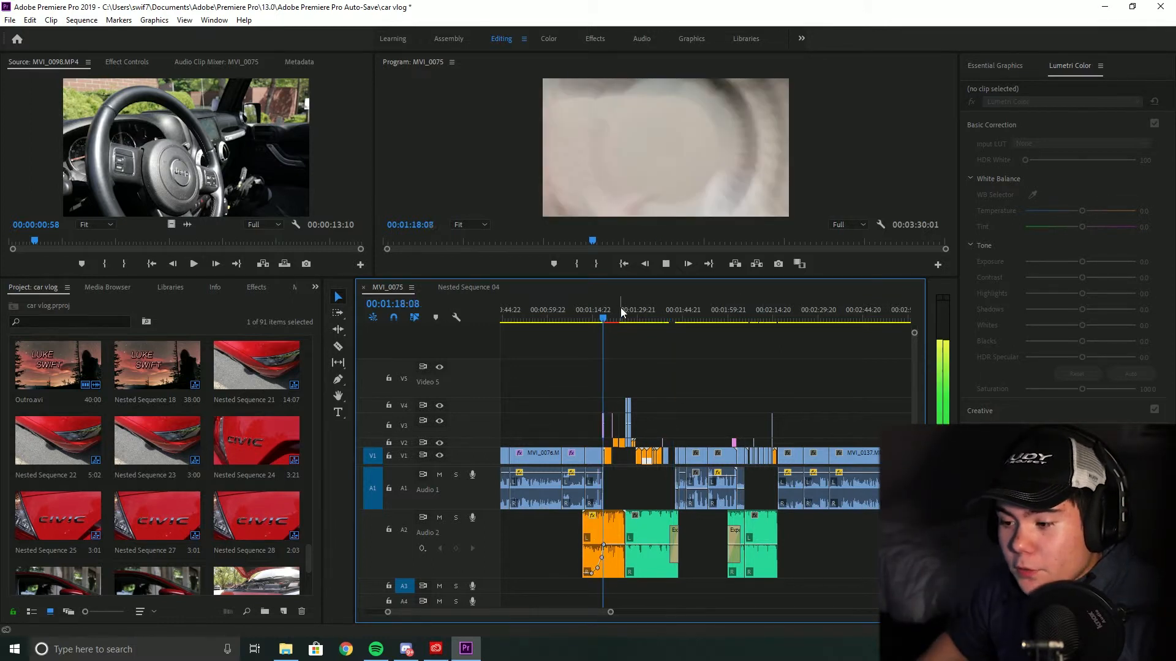
key("space")
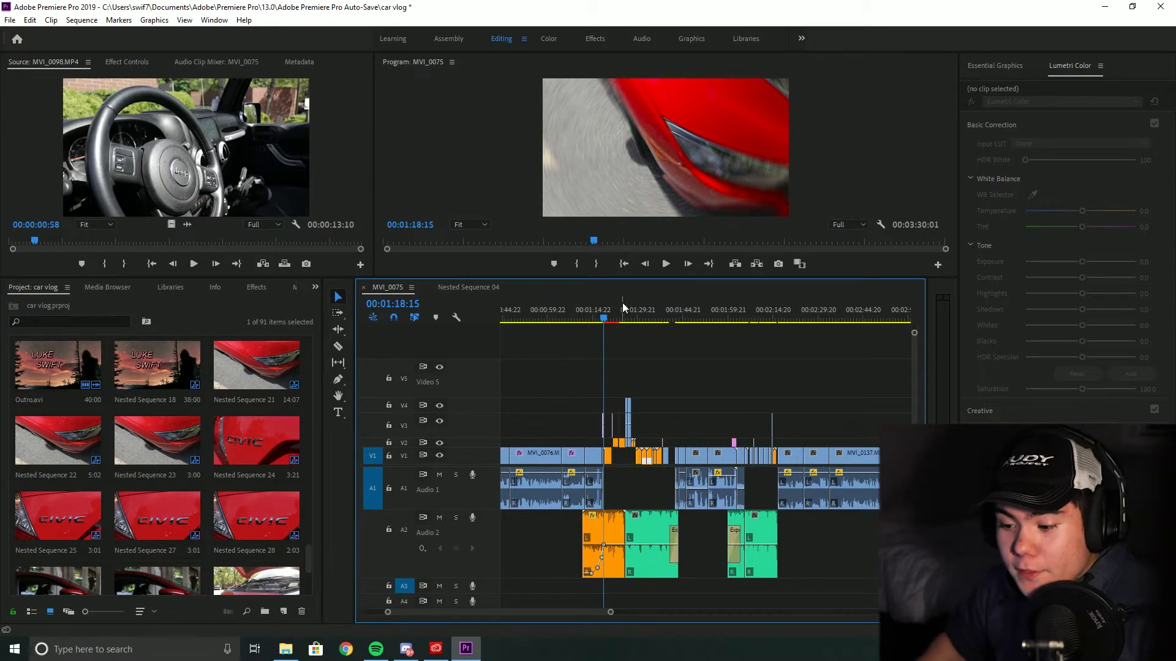
left_click_drag(606, 319, 618, 322)
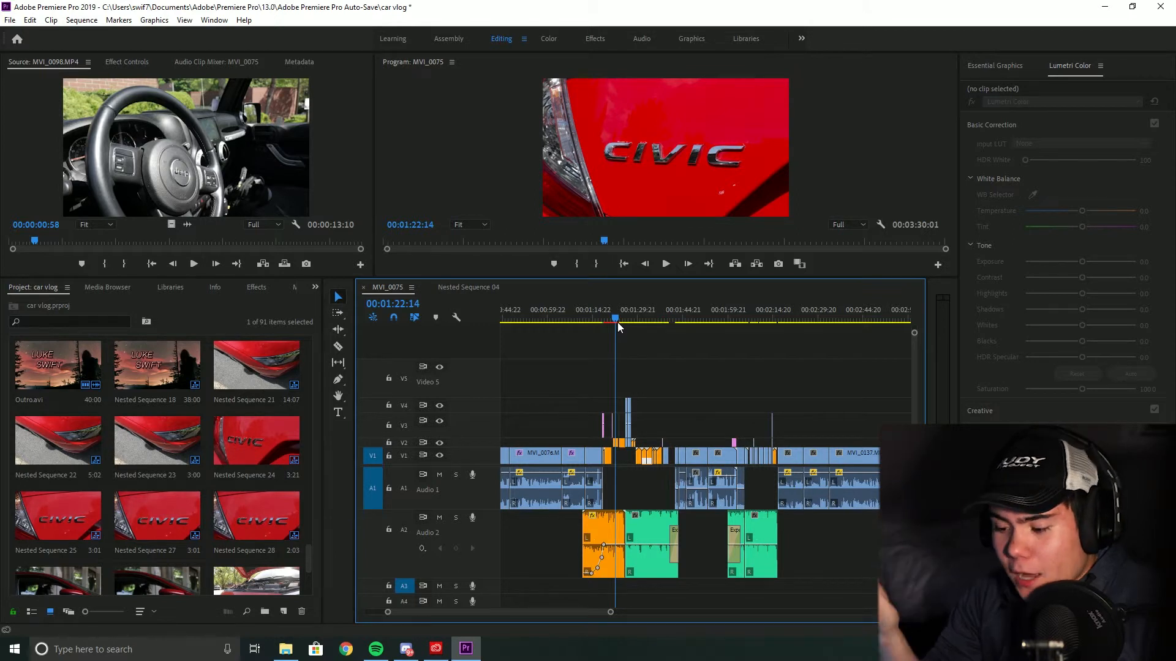
left_click(623, 318)
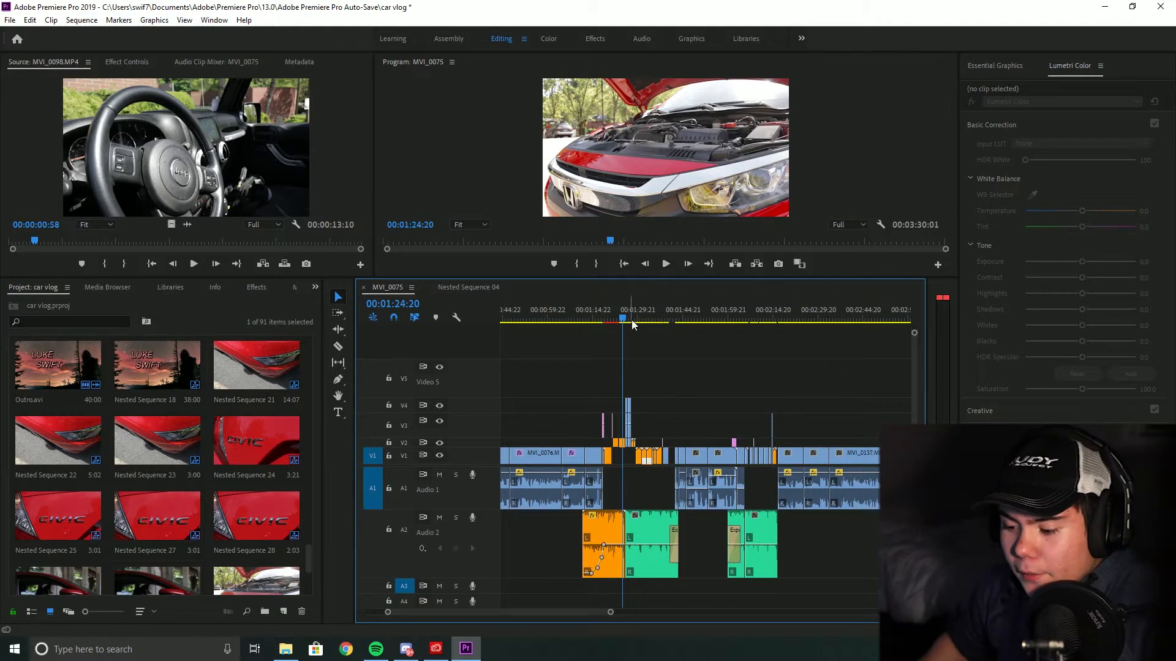
- Review the B-roll from the headlight shot through the car window and ground-level bumper shots, and return to the Civic badge at 00:01:23:10
left_click(633, 320)
left_click(636, 321)
left_click_drag(637, 321, 645, 322)
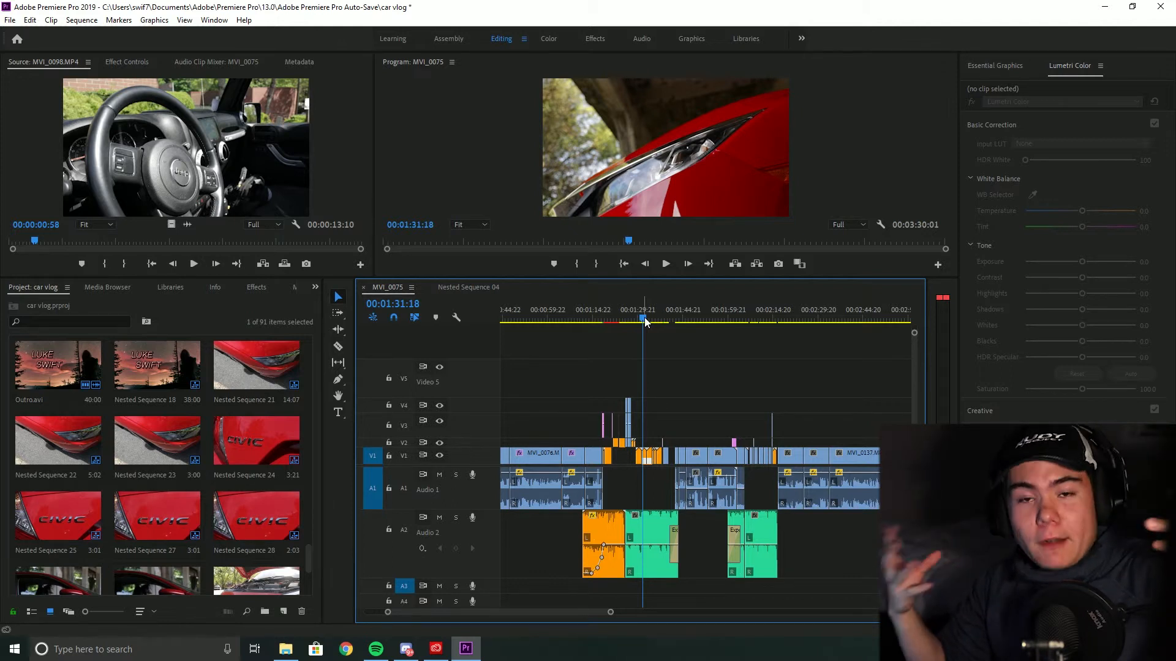
key("space")
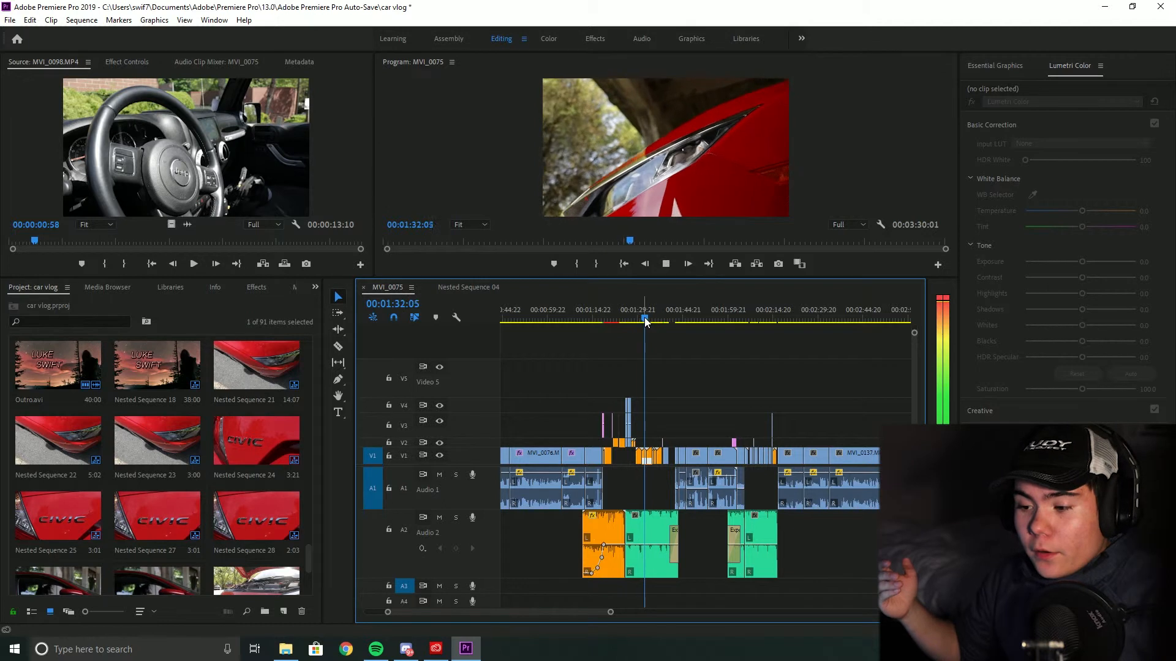
key("space")
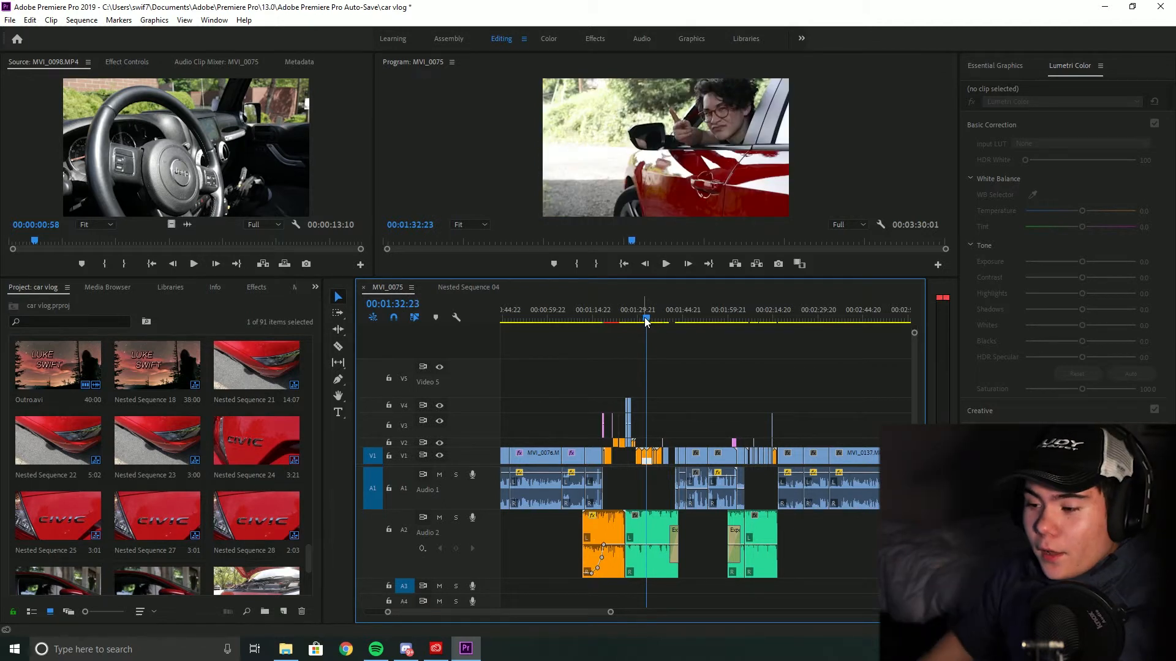
left_click_drag(647, 322, 657, 321)
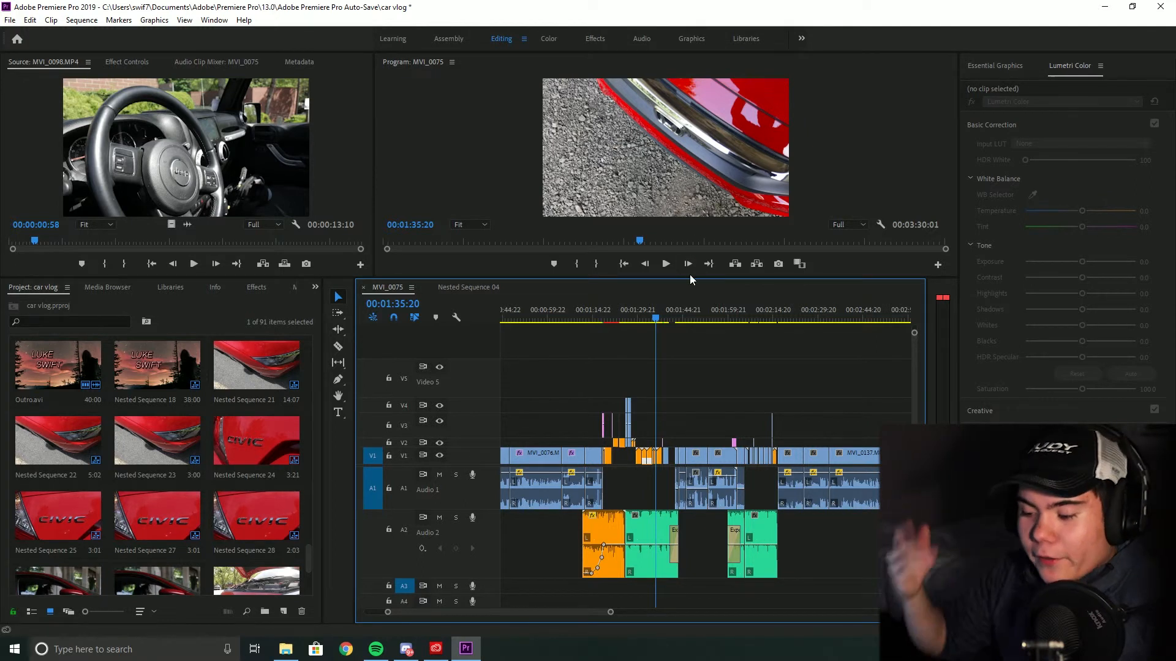
left_click(619, 321)
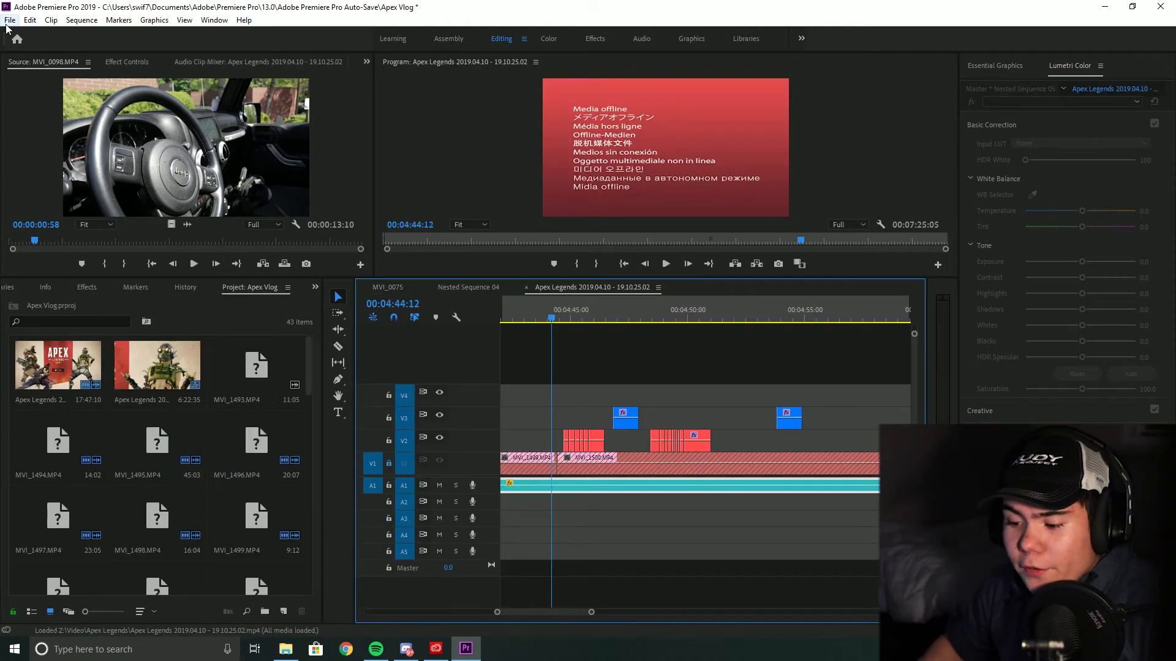
- Examine the full Apex Legends sequence timeline in the Apex Vlog project and compare it with the MVI_0075 car vlog sequence
scroll(677, 468, "down", 5, "alt")
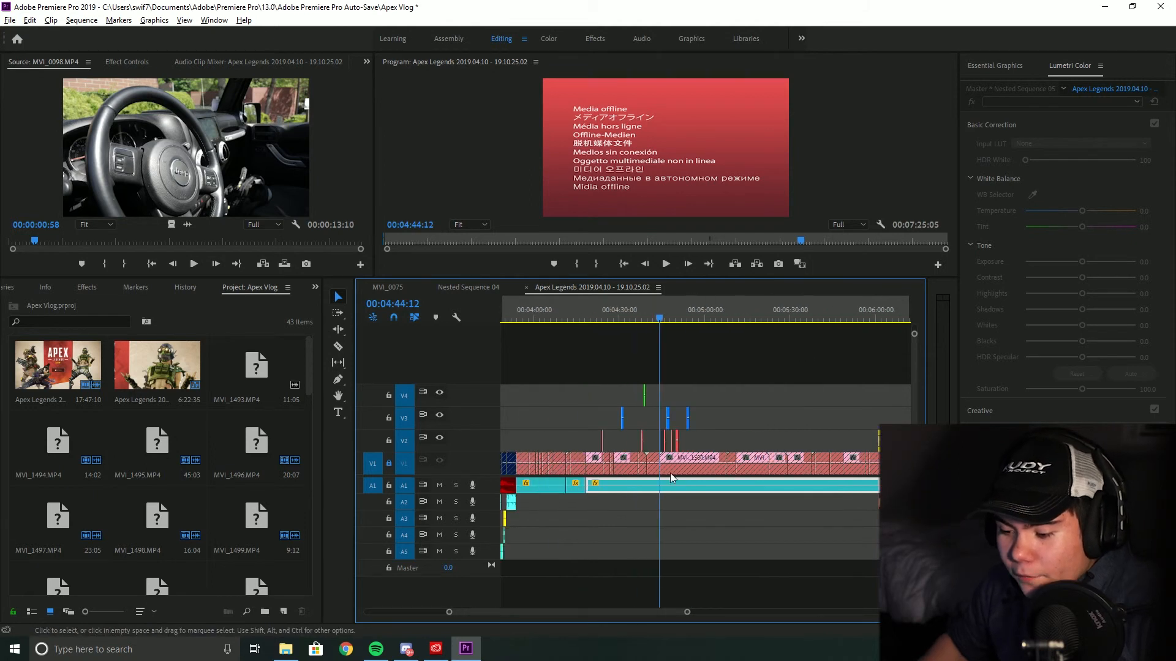
scroll(668, 475, "down", 6, "alt")
scroll(521, 540, "up", 4, "alt")
scroll(584, 613, "up", 4)
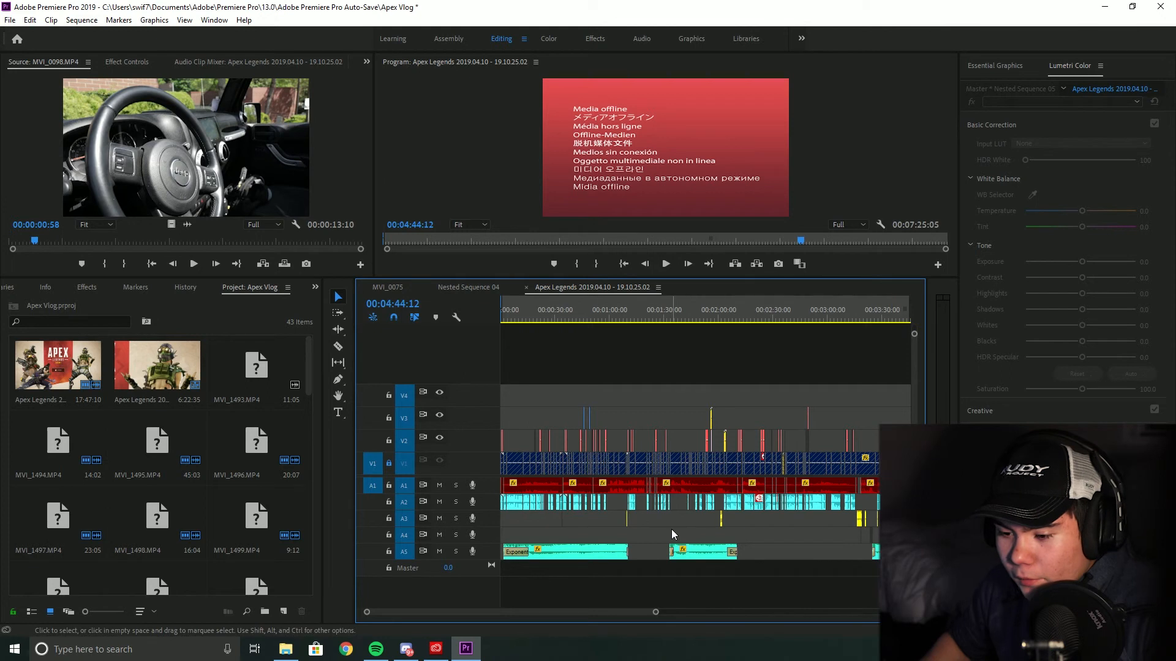
left_click(382, 287)
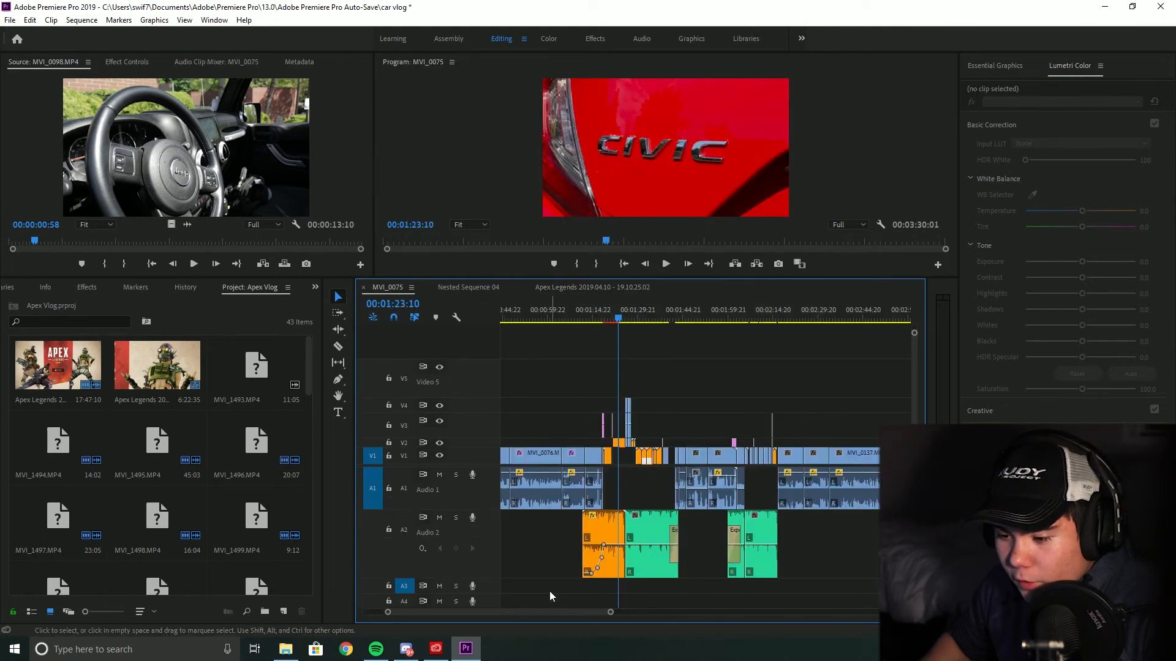
left_click(613, 286)
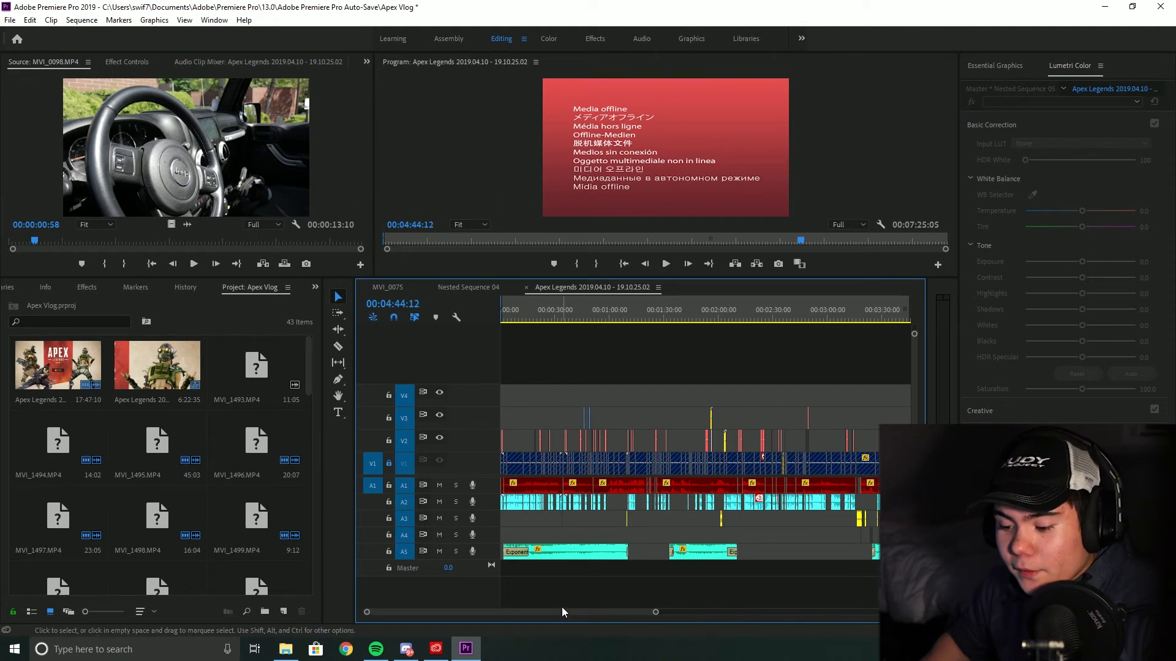
left_click_drag(570, 611, 576, 612)
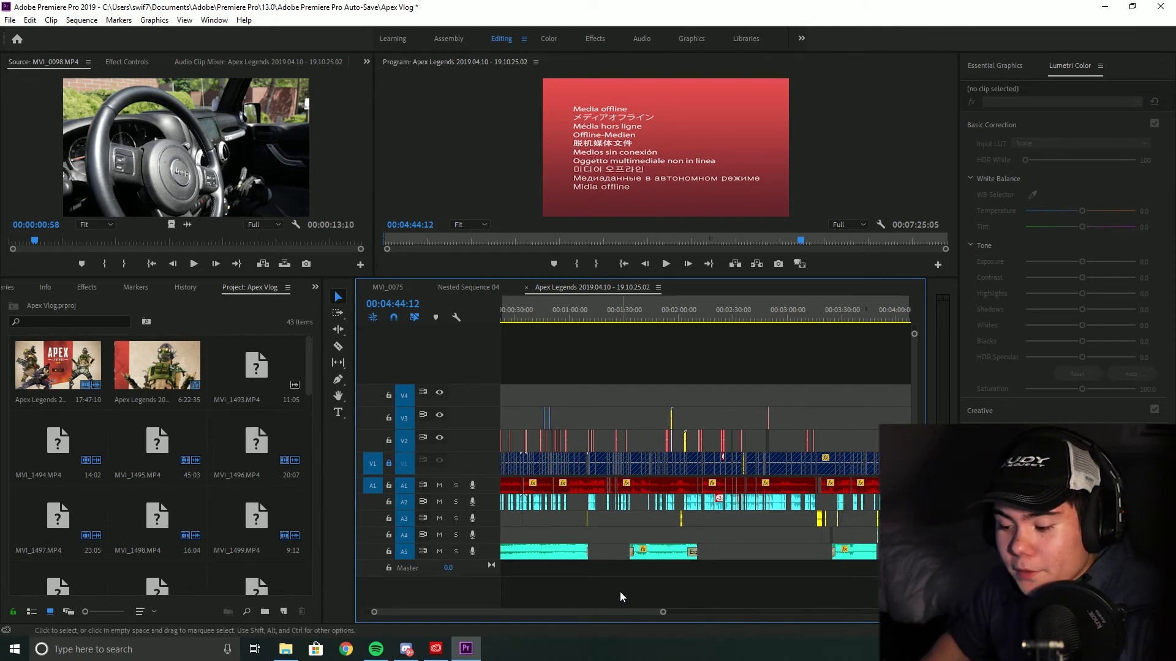